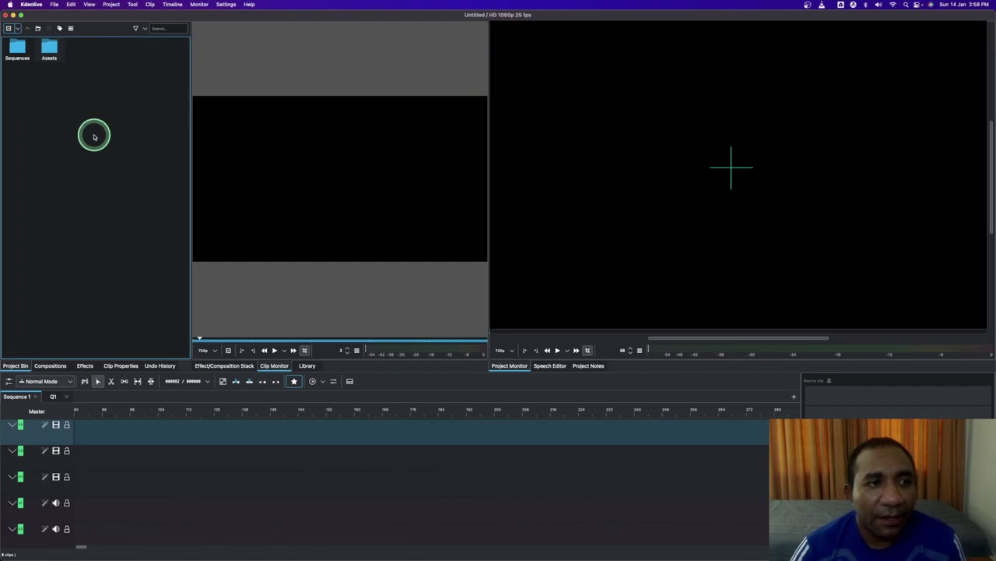
# Step: Create a pink color clip and place it at the start of the lowest video track
pyautogui.rightClick(67, 100)
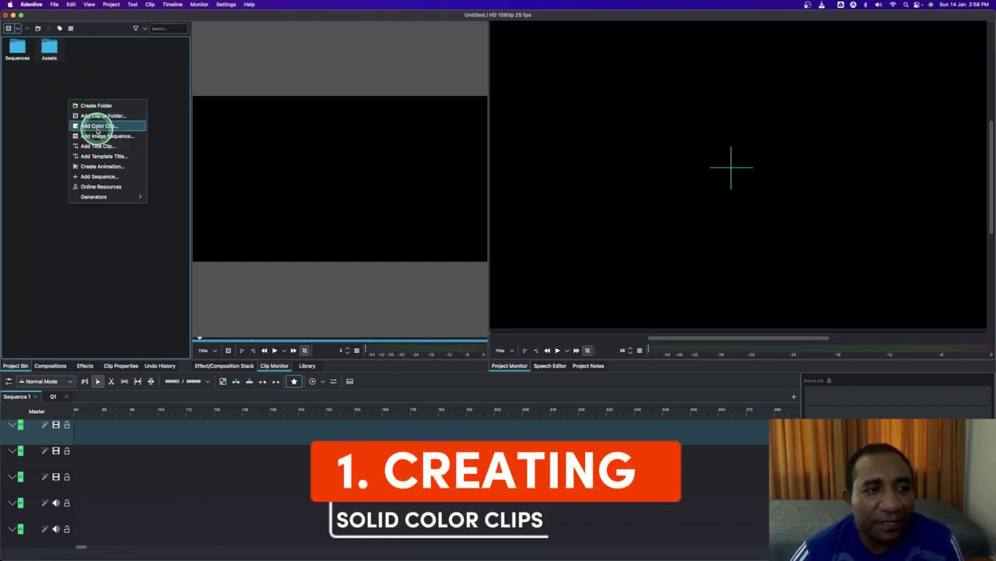
pyautogui.click(97, 127)
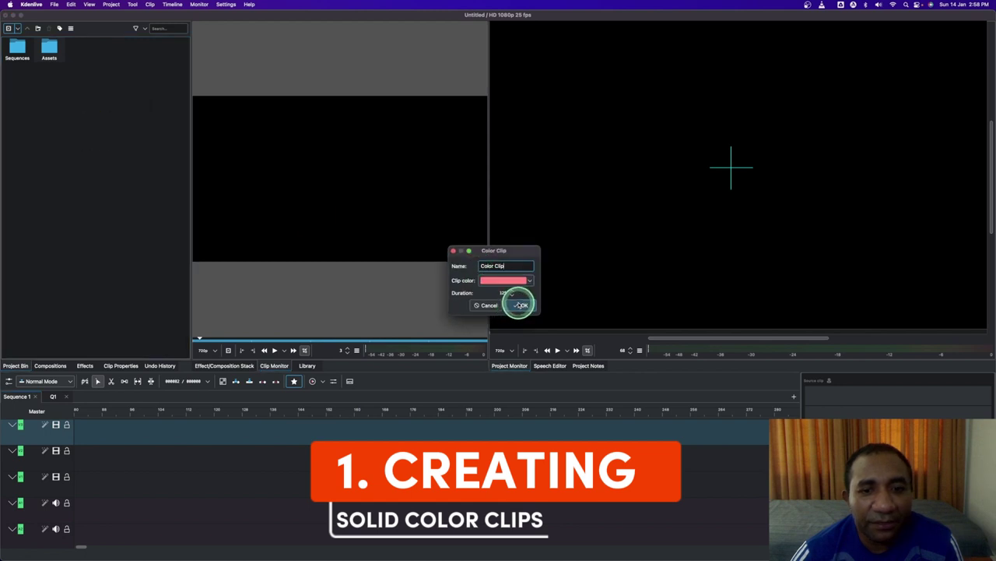
pyautogui.click(522, 306)
pyautogui.moveTo(82, 47); pyautogui.dragTo(167, 481)
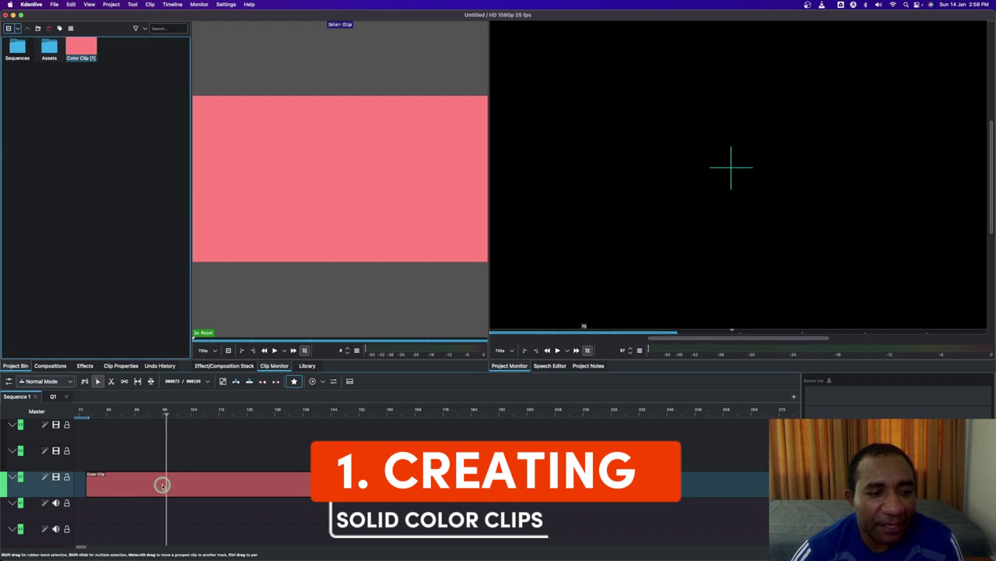
pyautogui.click(141, 502)
pyautogui.click(144, 482)
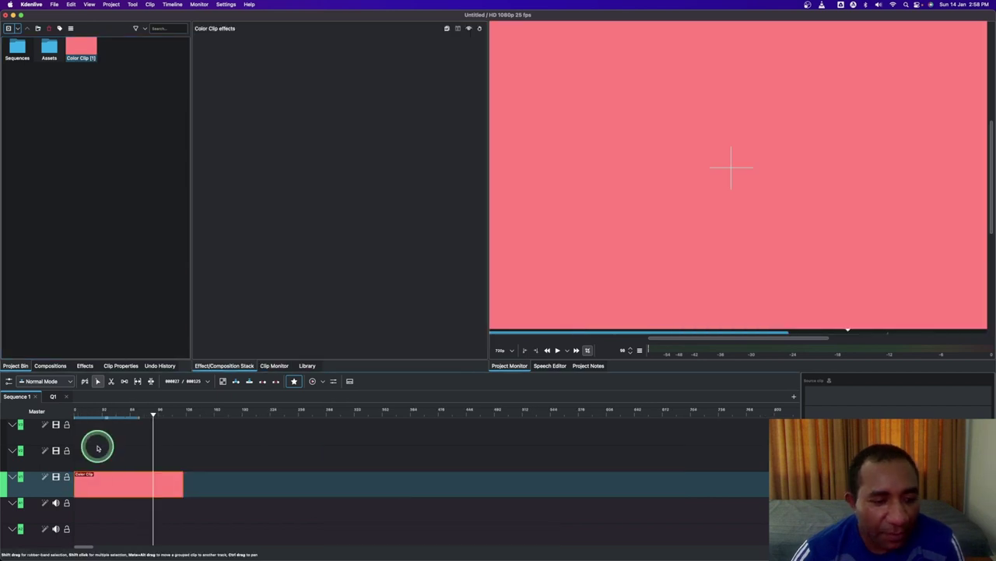
# Step: Apply the Crop by padding effect to the color clip on the timeline
pyautogui.click(117, 418)
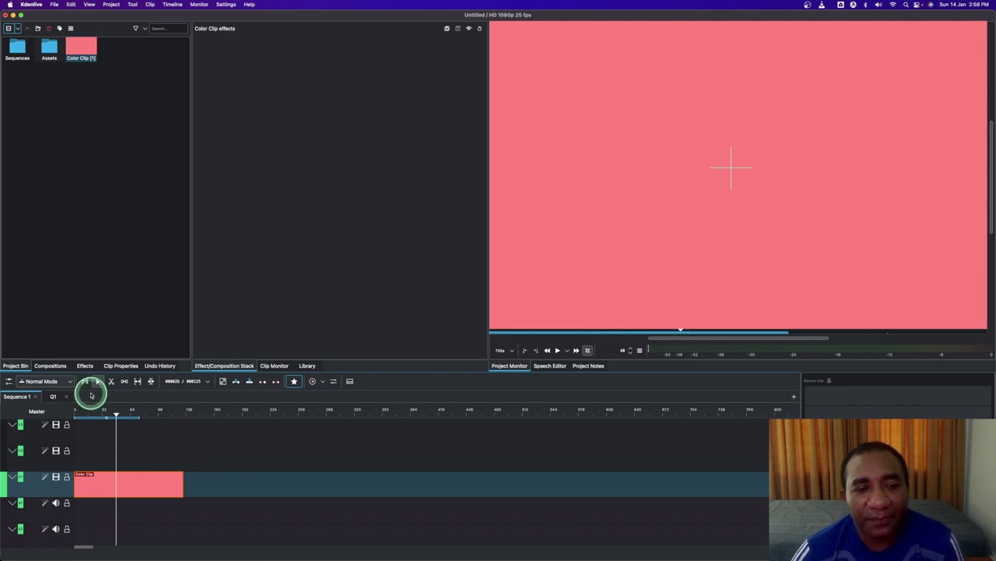
pyautogui.click(85, 366)
pyautogui.click(40, 221)
pyautogui.click(42, 198)
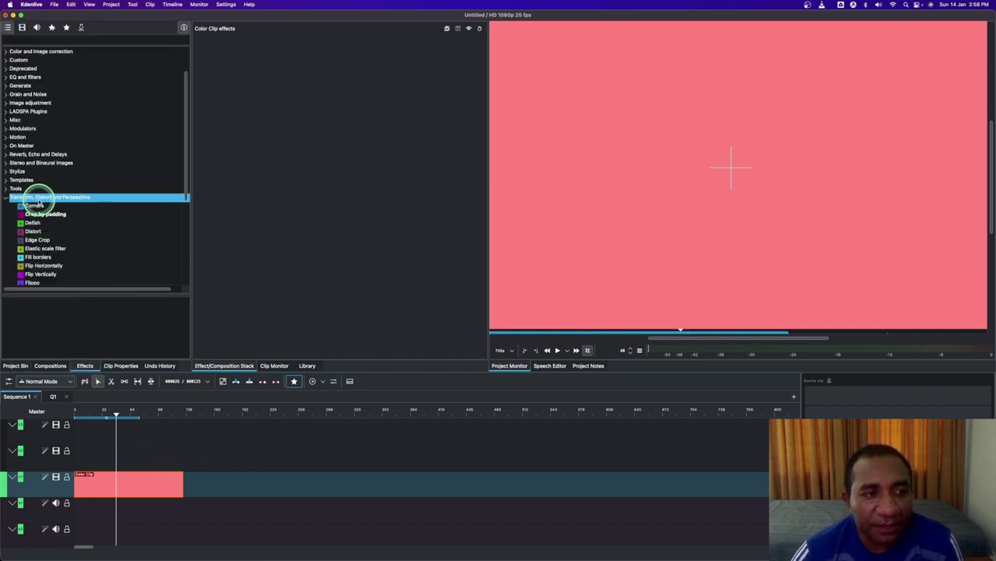
pyautogui.click(46, 214)
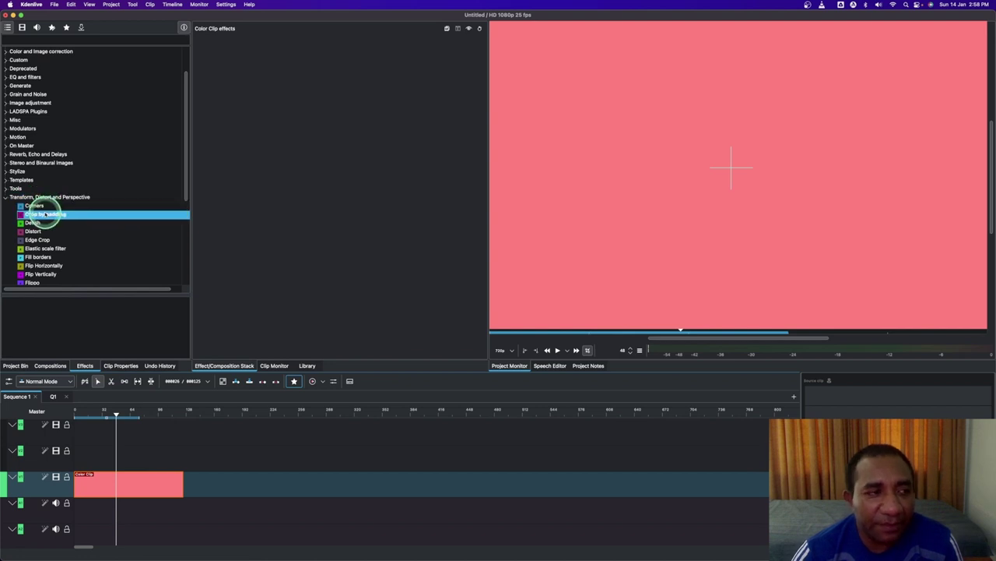
pyautogui.moveTo(116, 490); pyautogui.dragTo(115, 490)
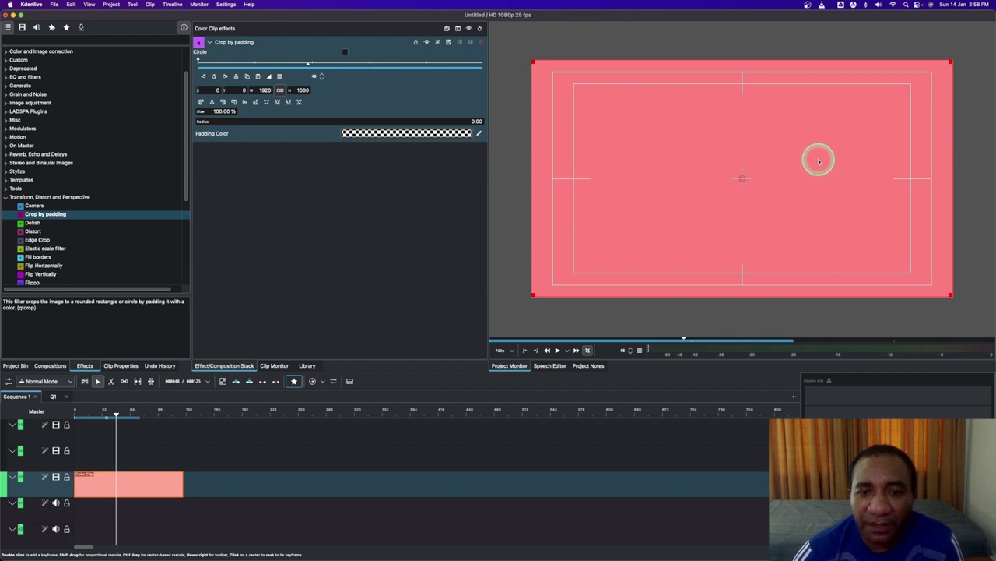
# Step: Crop the color clip to a thin horizontal bar about 650 wide just below the frame's centre, with its height set to 14
pyautogui.moveTo(951, 61); pyautogui.dragTo(688, 287)
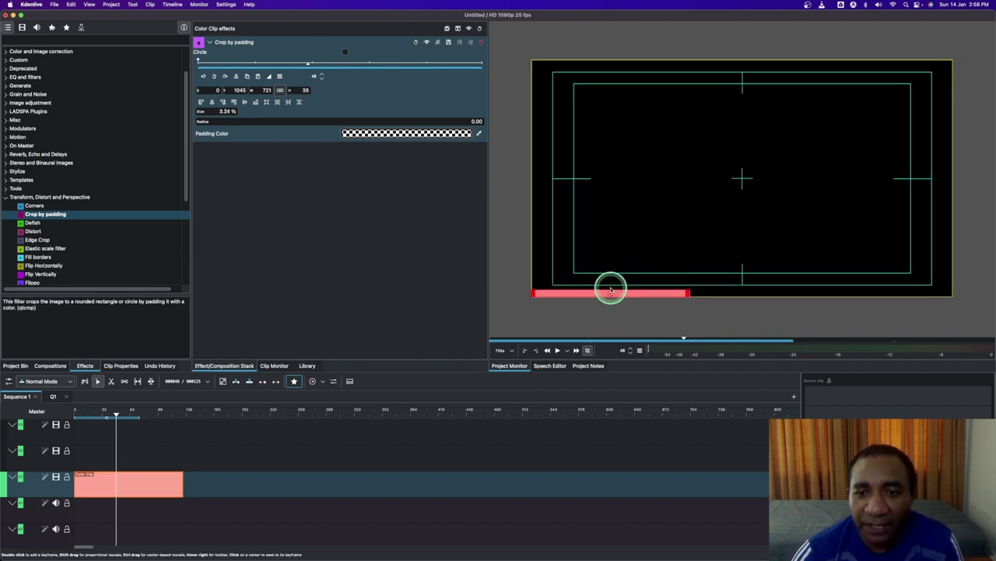
pyautogui.moveTo(611, 290); pyautogui.dragTo(719, 184)
pyautogui.moveTo(800, 186); pyautogui.dragTo(793, 188)
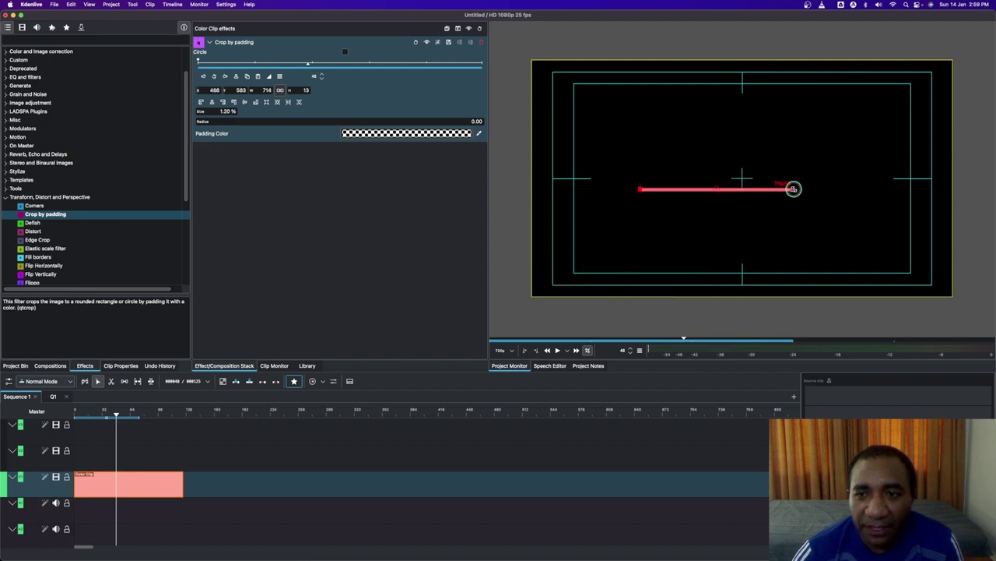
pyautogui.moveTo(792, 190); pyautogui.dragTo(777, 190)
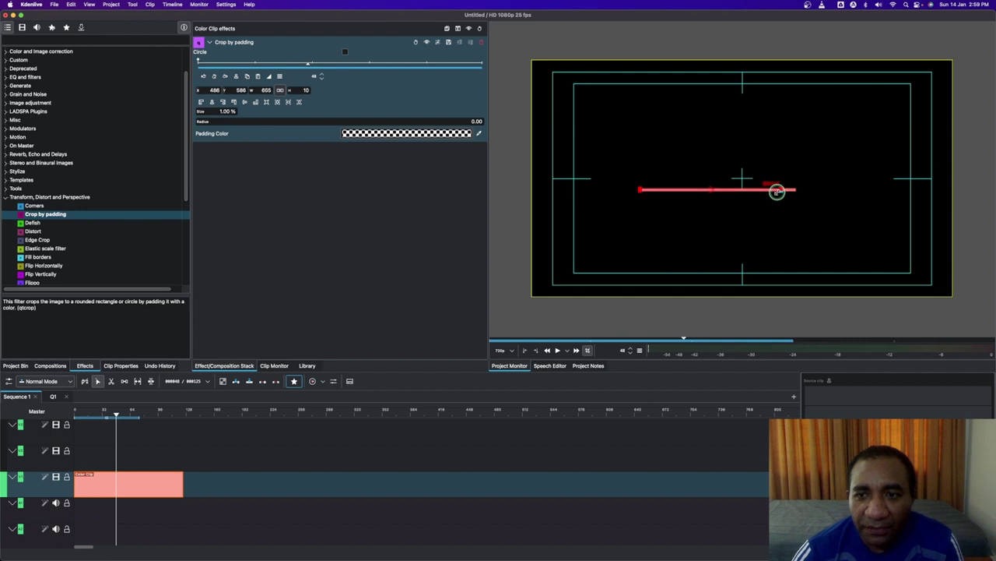
pyautogui.moveTo(709, 190); pyautogui.dragTo(718, 186)
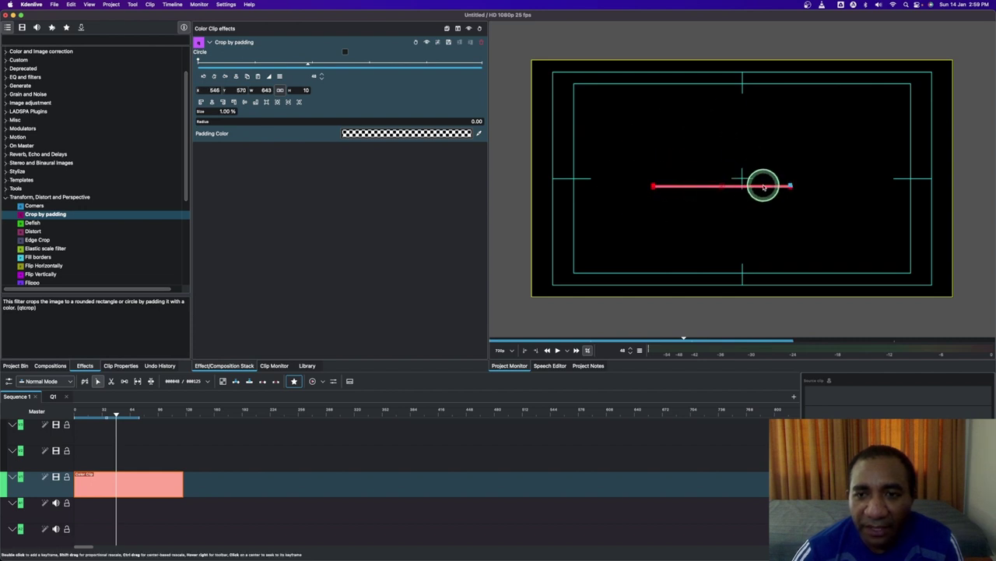
pyautogui.moveTo(791, 187); pyautogui.dragTo(792, 186)
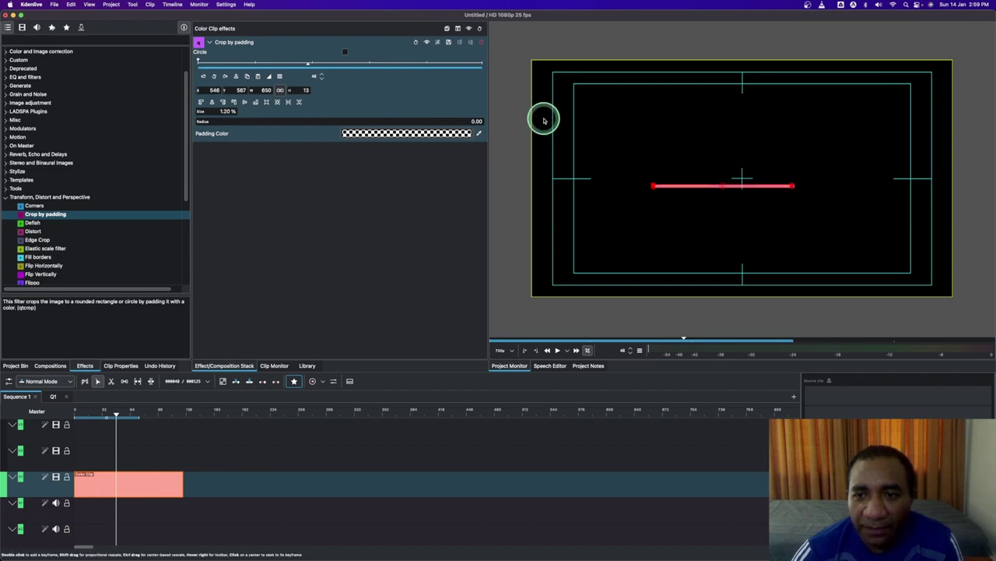
pyautogui.doubleClick(306, 90)
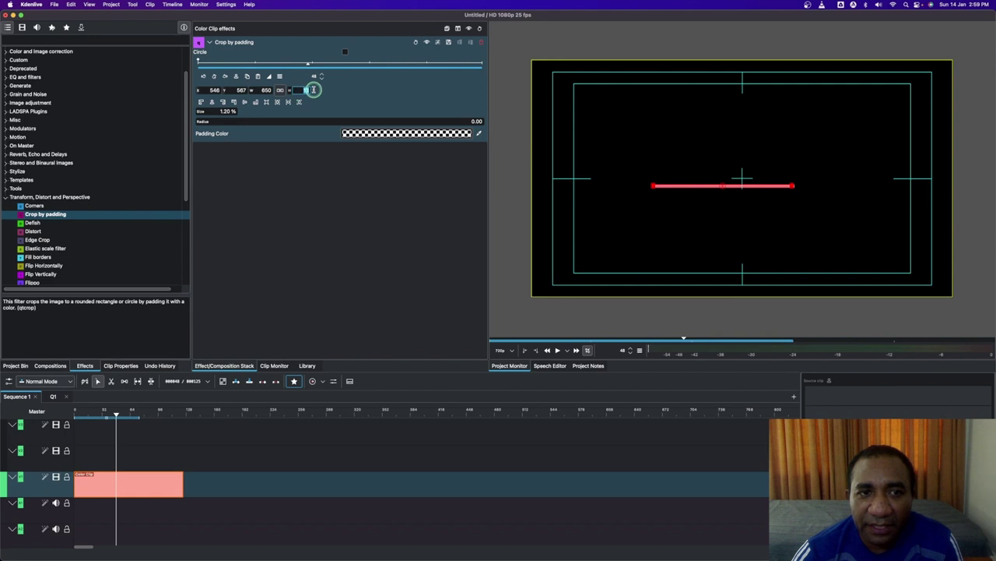
pyautogui.write('14')
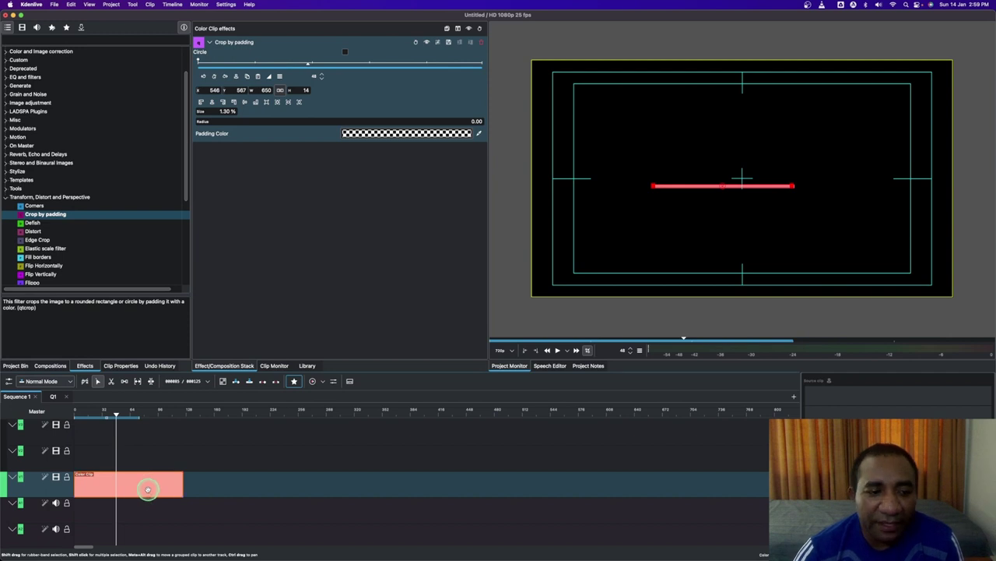
# Step: Copy the cropped color clip and paste it at the start of the video track directly above
pyautogui.rightClick(148, 487)
pyautogui.click(178, 280)
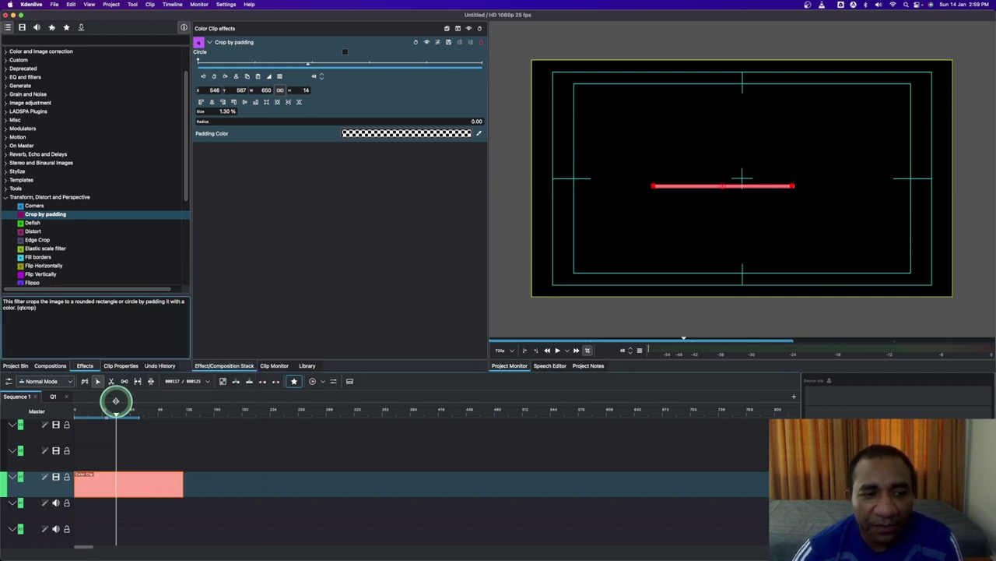
pyautogui.rightClick(105, 466)
pyautogui.click(123, 471)
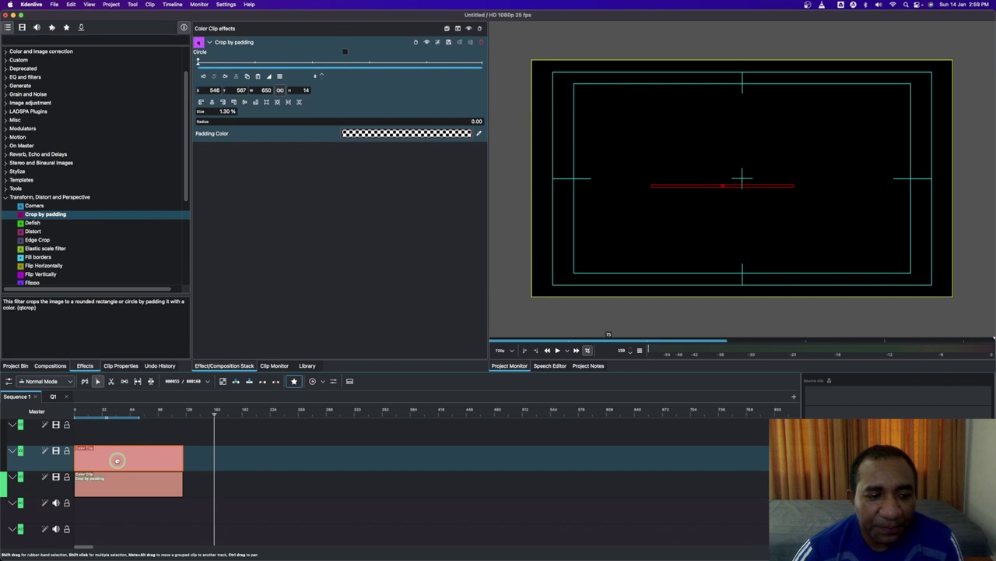
# Step: Reshape the copied bar into a vertical bar about 15 wide and 143 high rising from the horizontal bar's left end
pyautogui.click(110, 418)
pyautogui.click(719, 184)
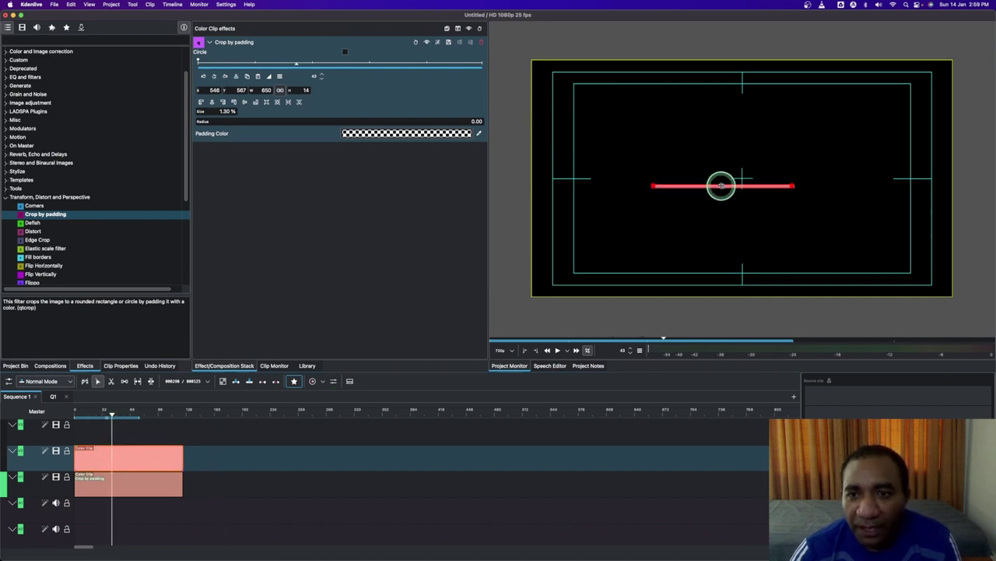
pyautogui.moveTo(721, 183); pyautogui.dragTo(720, 151)
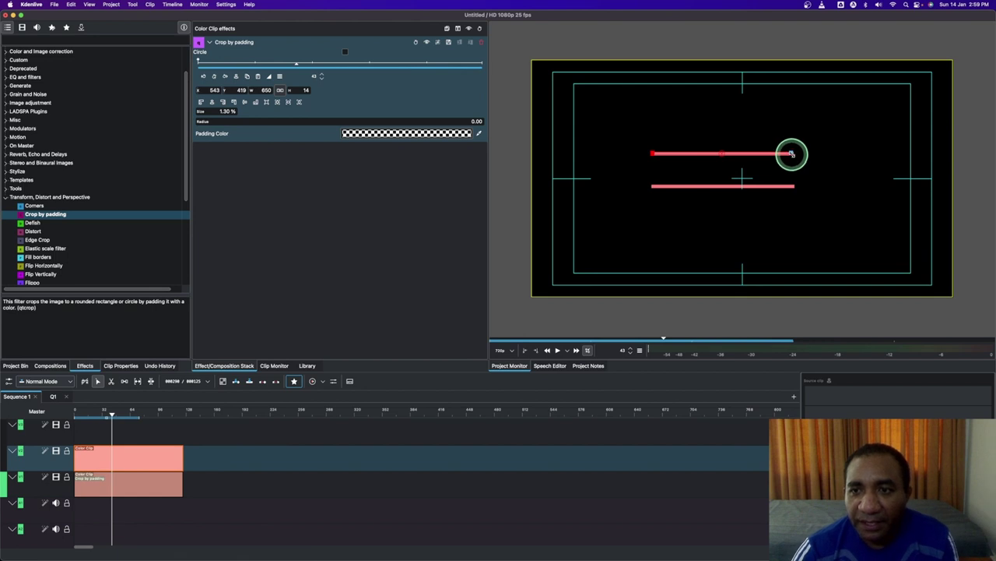
pyautogui.moveTo(790, 154); pyautogui.dragTo(653, 172)
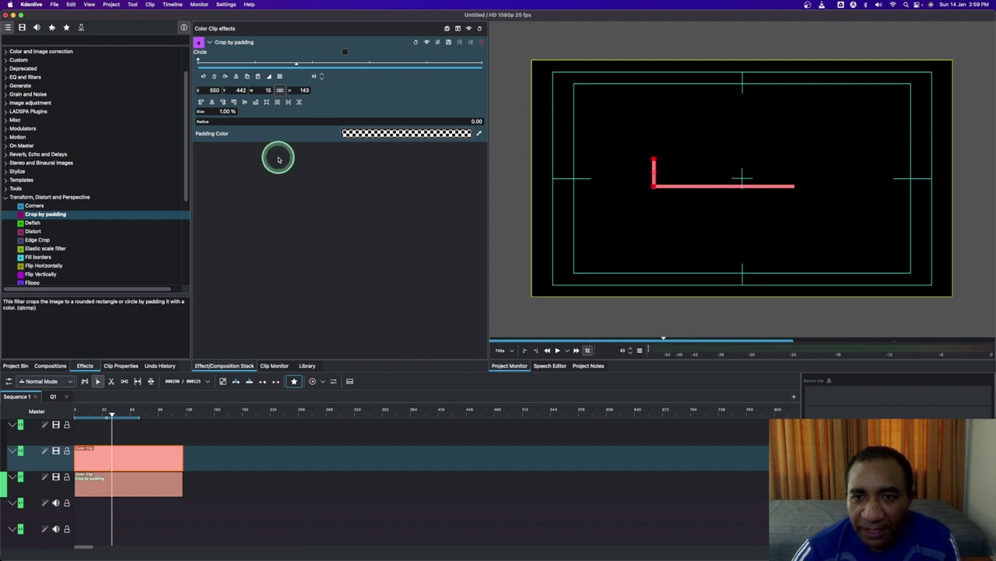
pyautogui.click(130, 413)
pyautogui.click(140, 438)
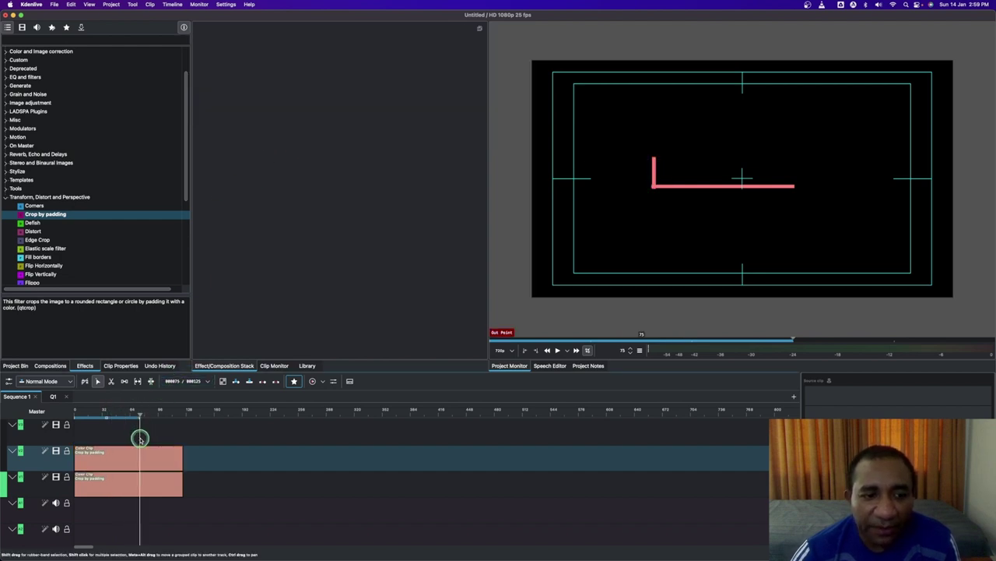
# Step: Align the vertical bar's left edge with the horizontal bar's left end, at about X 545, Y 439
pyautogui.moveTo(990, 182)
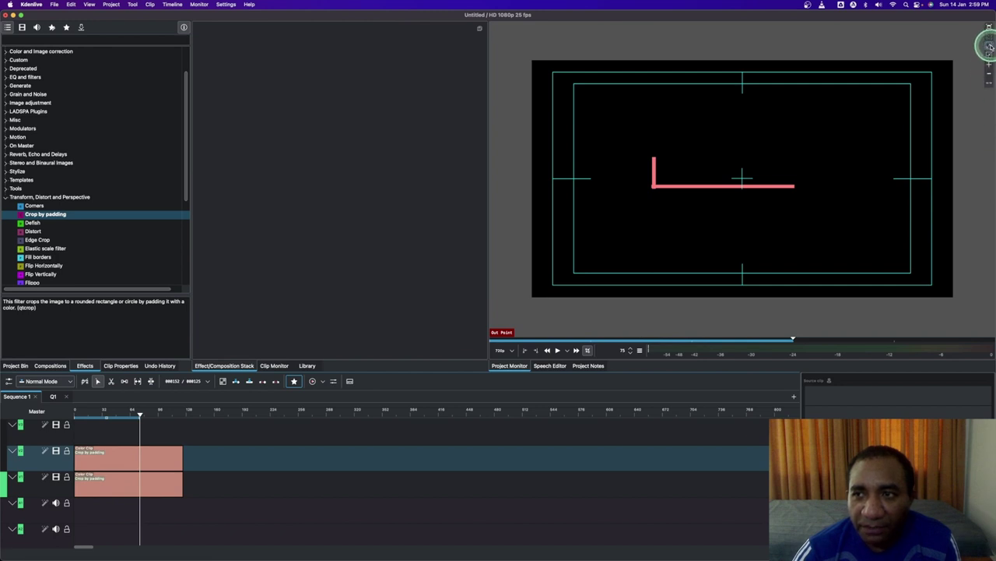
pyautogui.click(990, 46)
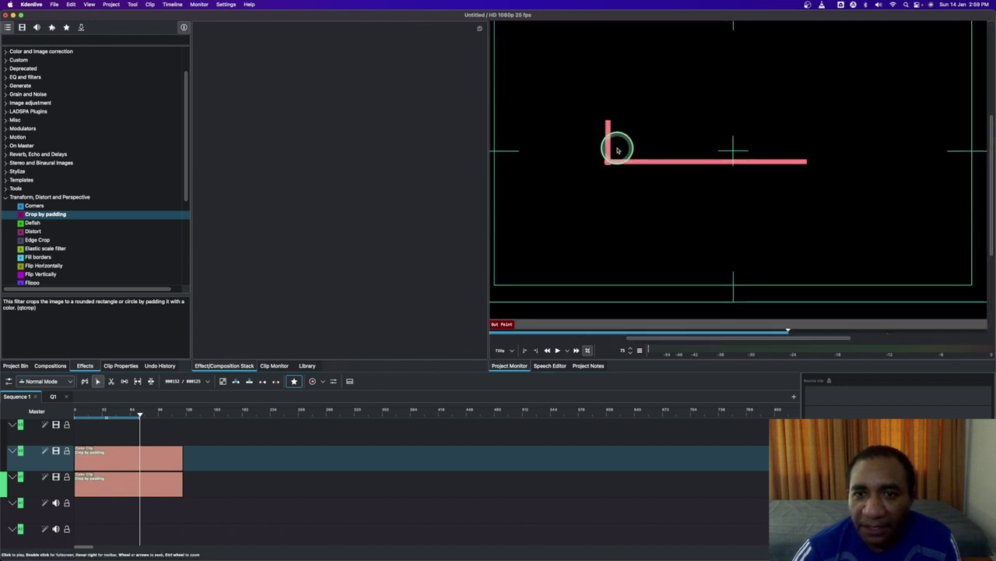
pyautogui.click(132, 457)
pyautogui.moveTo(611, 143); pyautogui.dragTo(608, 142)
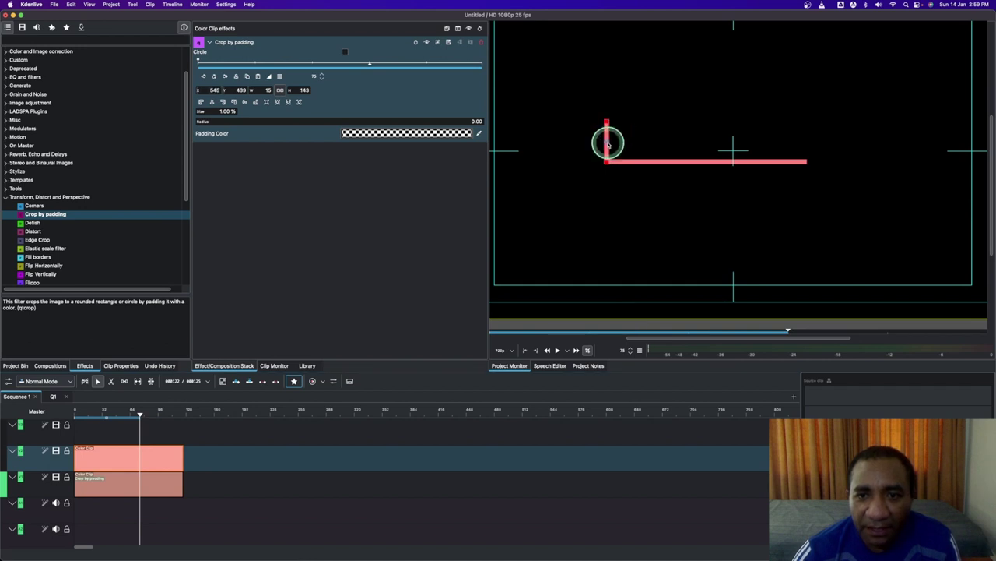
pyautogui.click(176, 484)
pyautogui.click(162, 412)
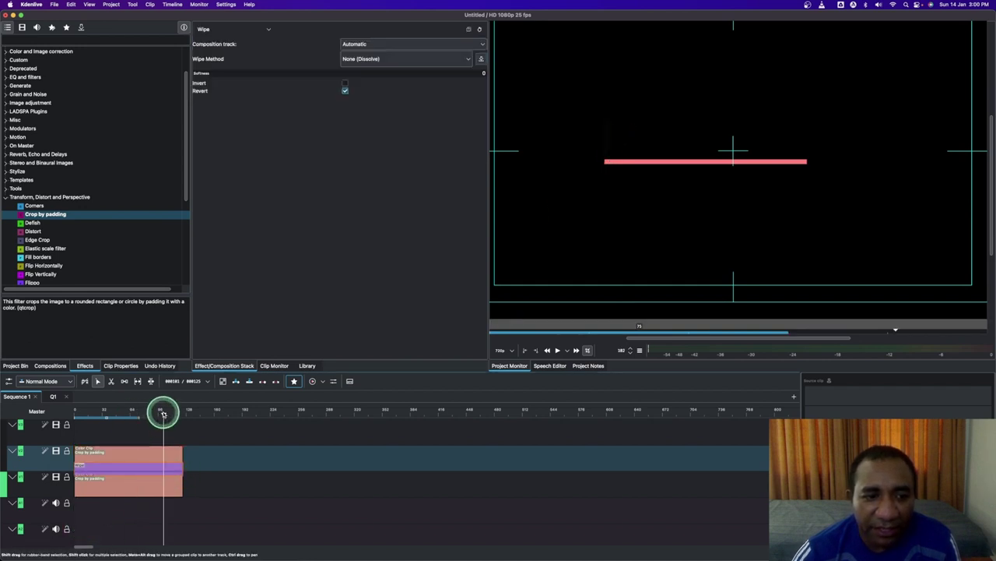
pyautogui.press('Delete')
pyautogui.moveTo(163, 413); pyautogui.dragTo(158, 413)
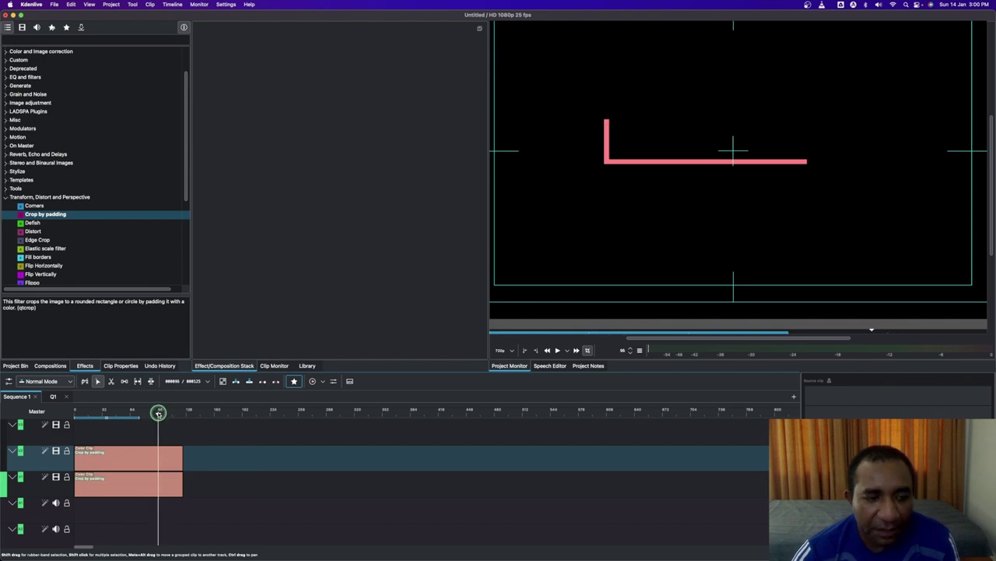
# Step: Set the vertical bar's width to 14 to match the horizontal bar's thickness
pyautogui.click(161, 475)
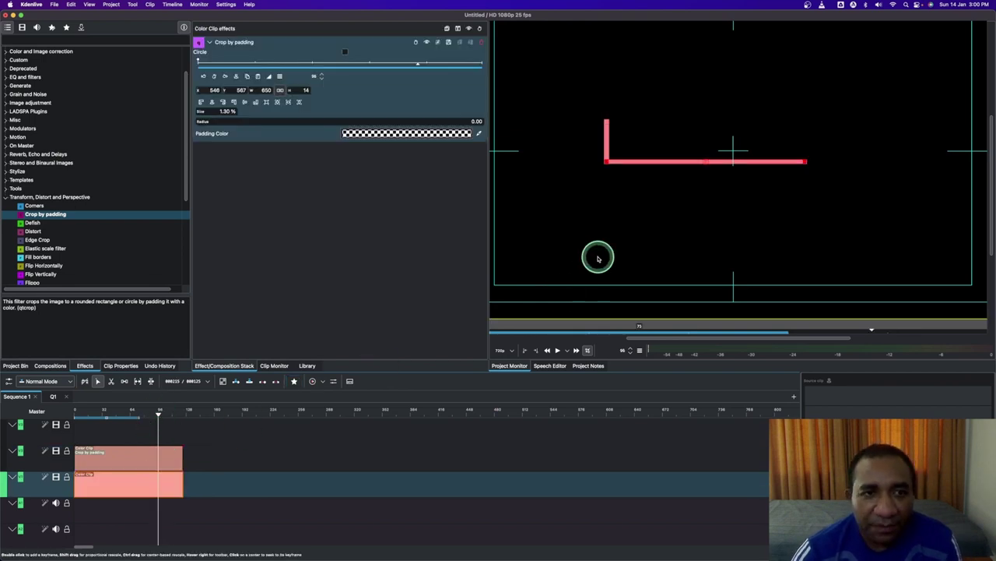
pyautogui.click(130, 462)
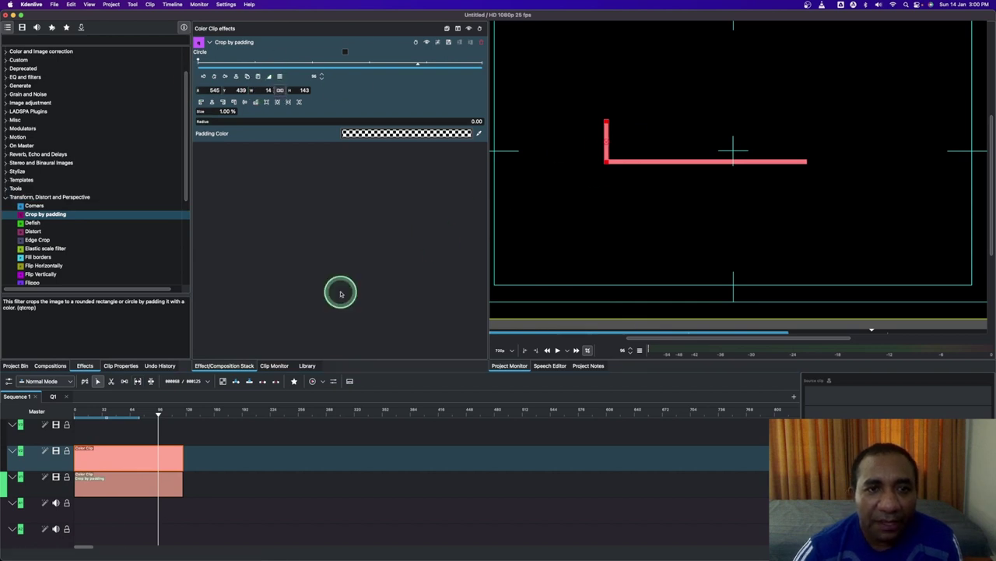
# Step: Copy the horizontal bar's clip and paste it at the start of the empty video track above the vertical bar's clip
pyautogui.rightClick(148, 485)
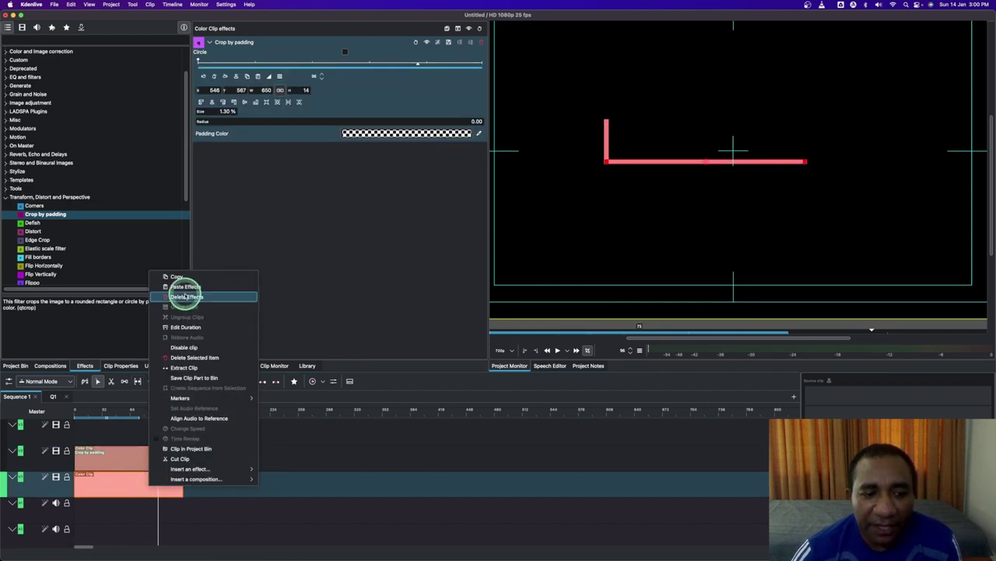
pyautogui.click(186, 281)
pyautogui.rightClick(113, 425)
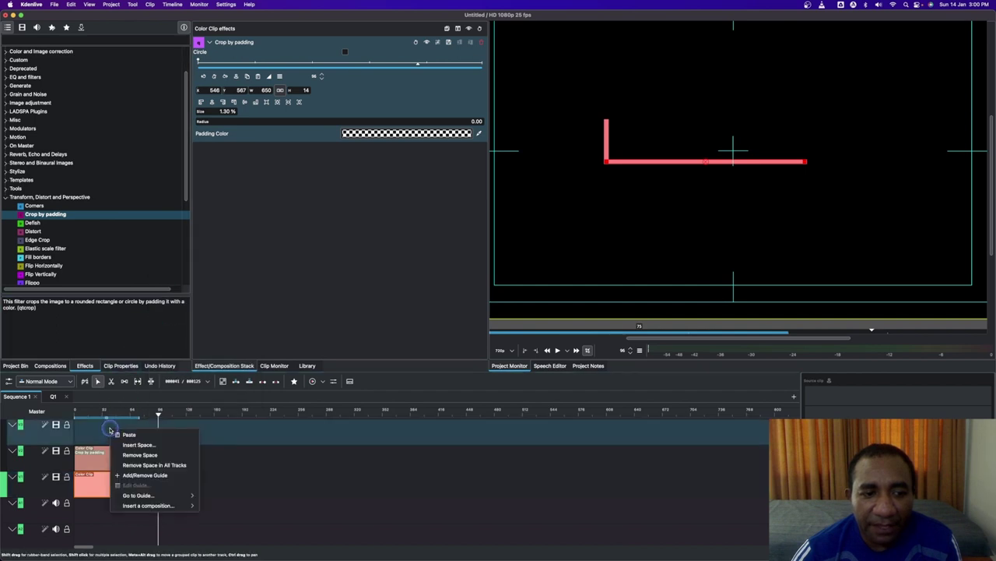
pyautogui.click(127, 429)
pyautogui.moveTo(134, 429); pyautogui.dragTo(102, 433)
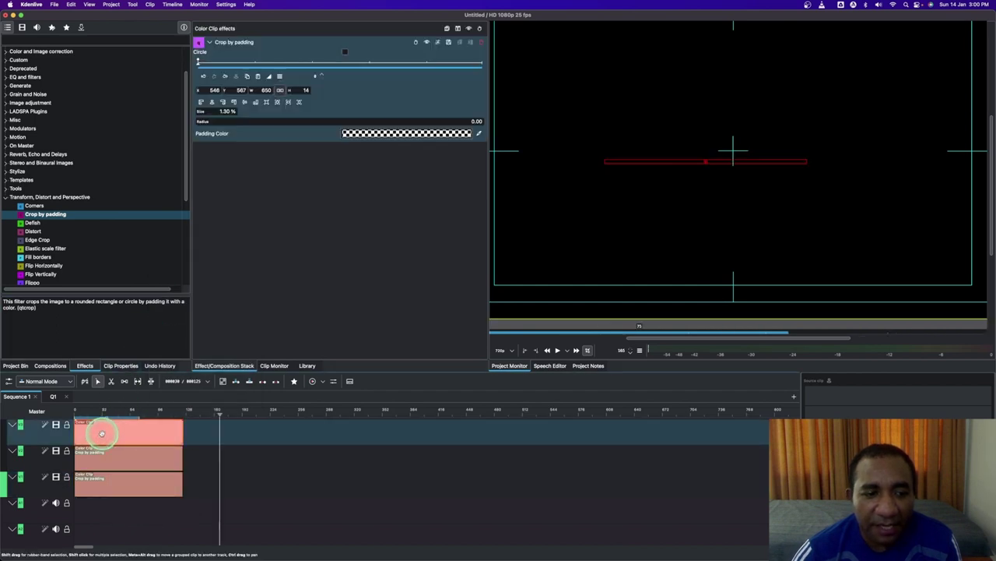
# Step: Move the copied horizontal bar up to the vertical bar's upper end, at about X 546, Y 438
pyautogui.click(127, 413)
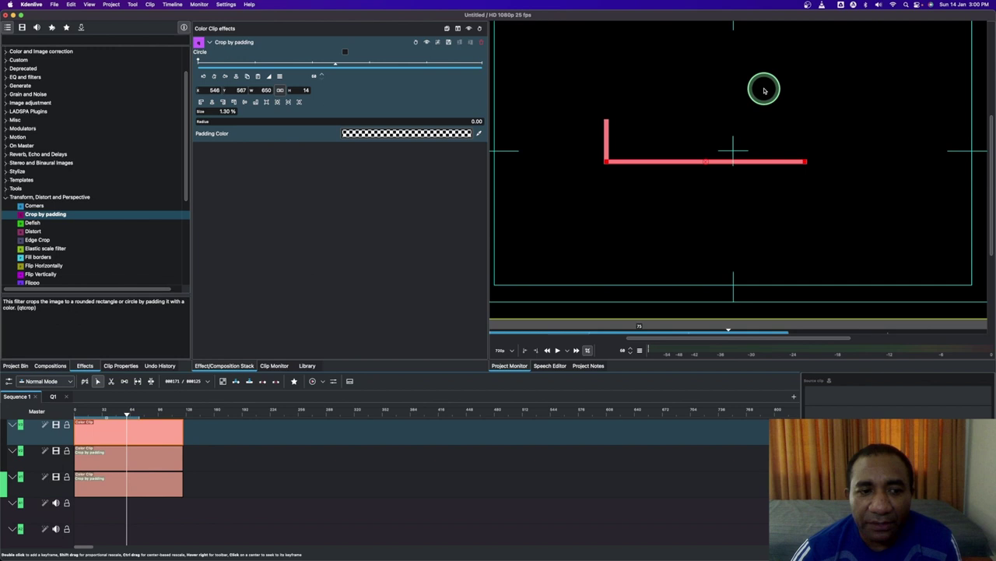
pyautogui.moveTo(707, 161); pyautogui.dragTo(705, 120)
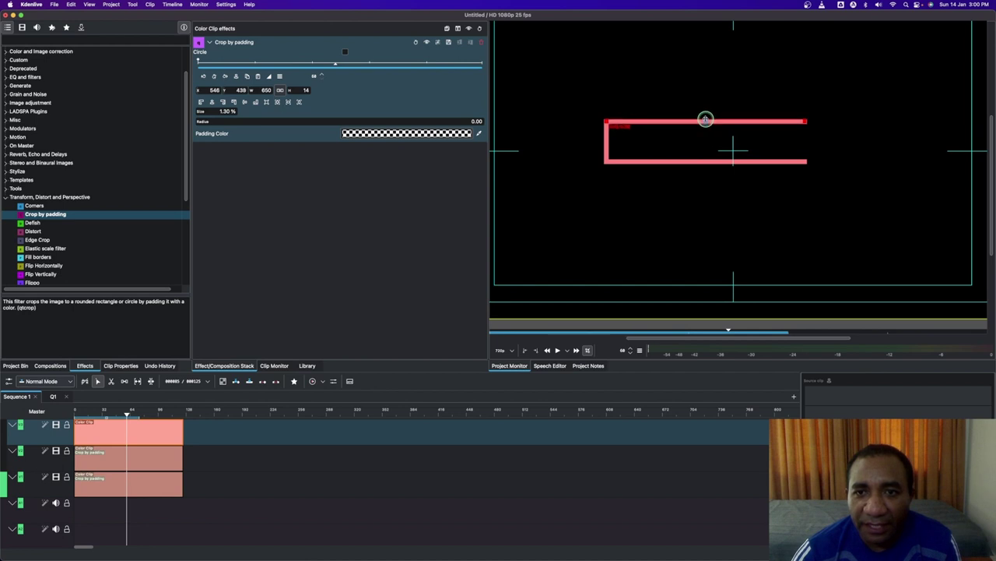
pyautogui.click(185, 507)
# Step: Shorten the upper horizontal bar from its right end to about 184 wide
pyautogui.click(147, 409)
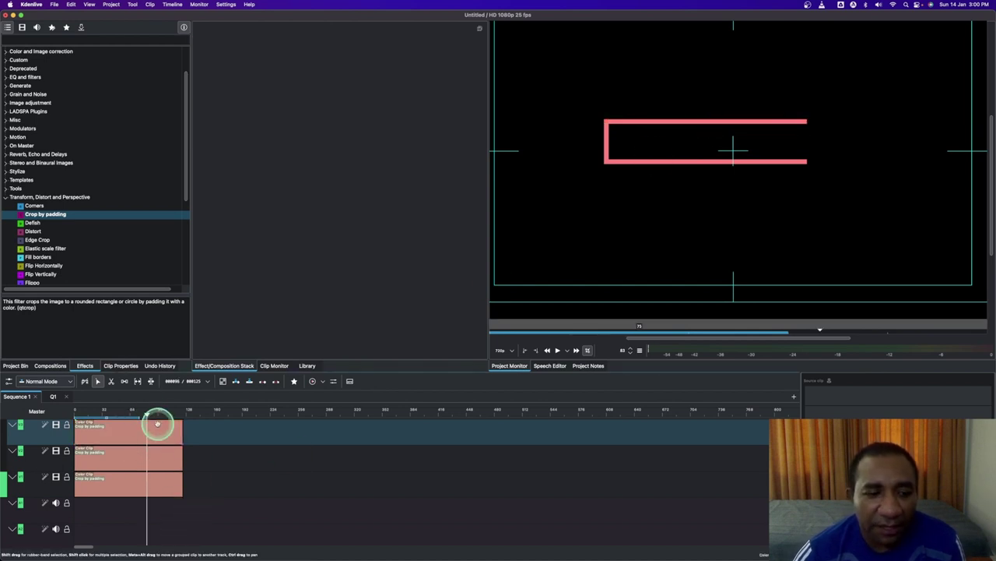
pyautogui.click(157, 423)
pyautogui.moveTo(756, 125); pyautogui.dragTo(659, 123)
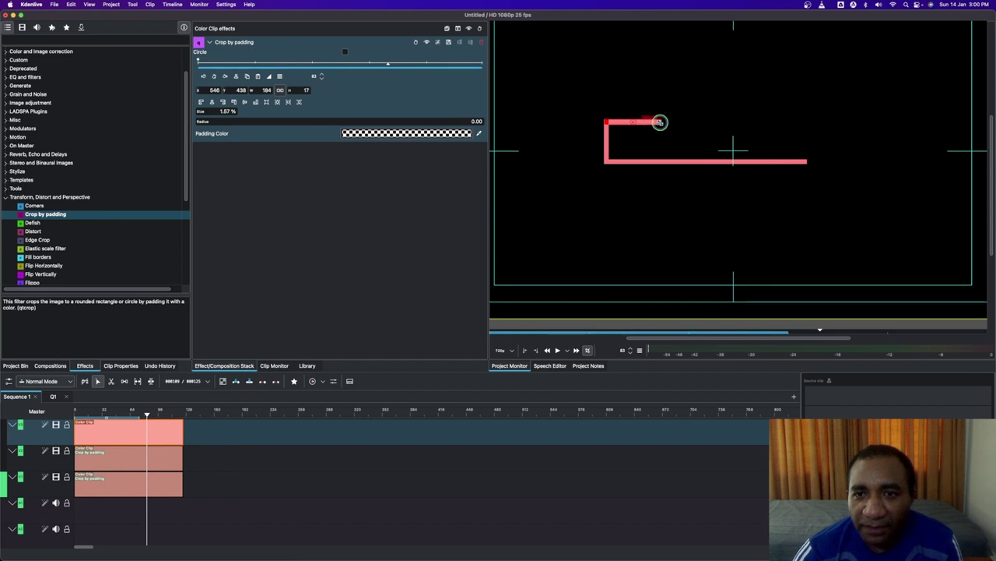
# Step: Set the upper horizontal bar's height to 14 to match the other bars
pyautogui.doubleClick(308, 90)
pyautogui.write('14')
pyautogui.press('Return')
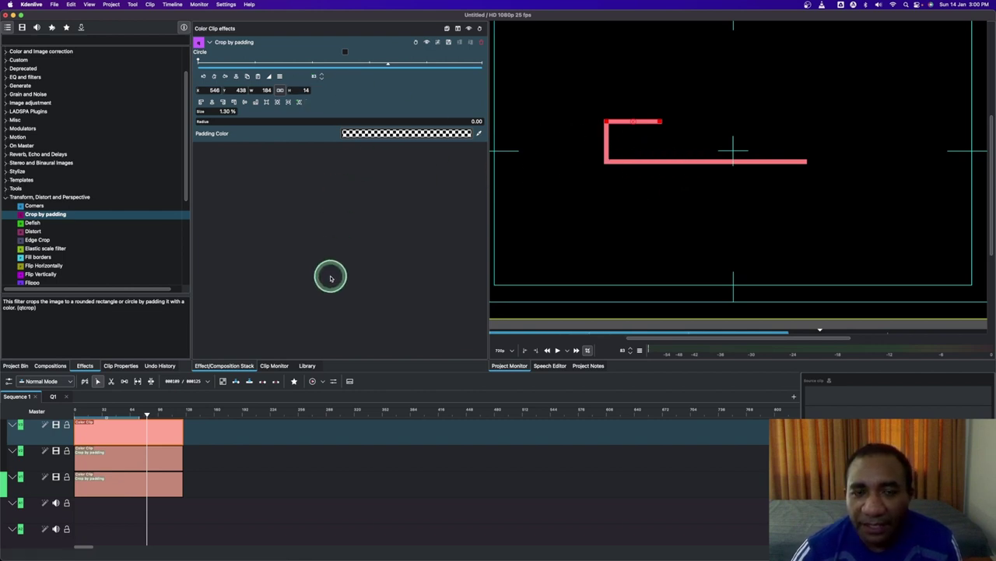
# Step: Create a new sequence with the default name from the three stacked bar clips
pyautogui.moveTo(142, 409); pyautogui.dragTo(60, 425)
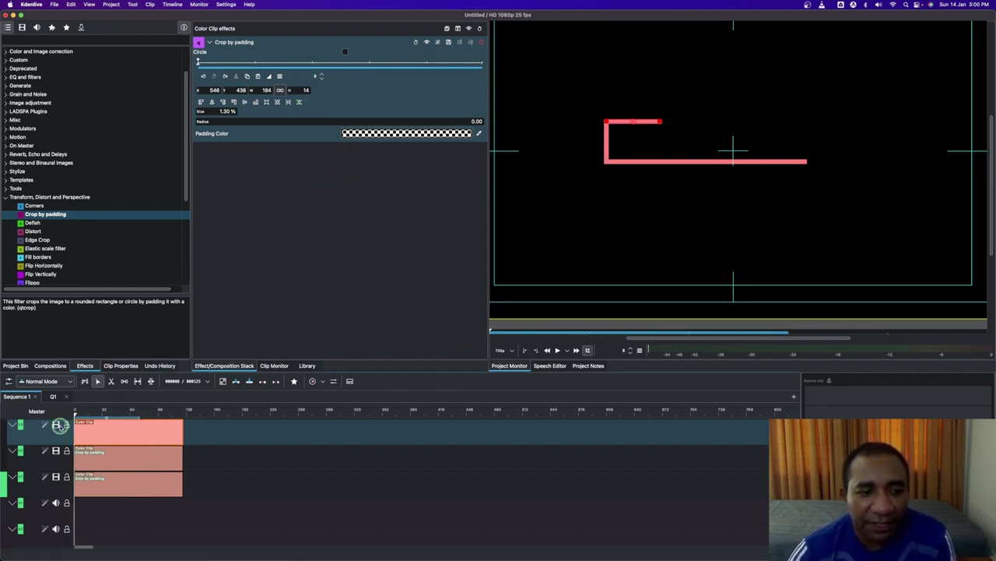
pyautogui.click(200, 423)
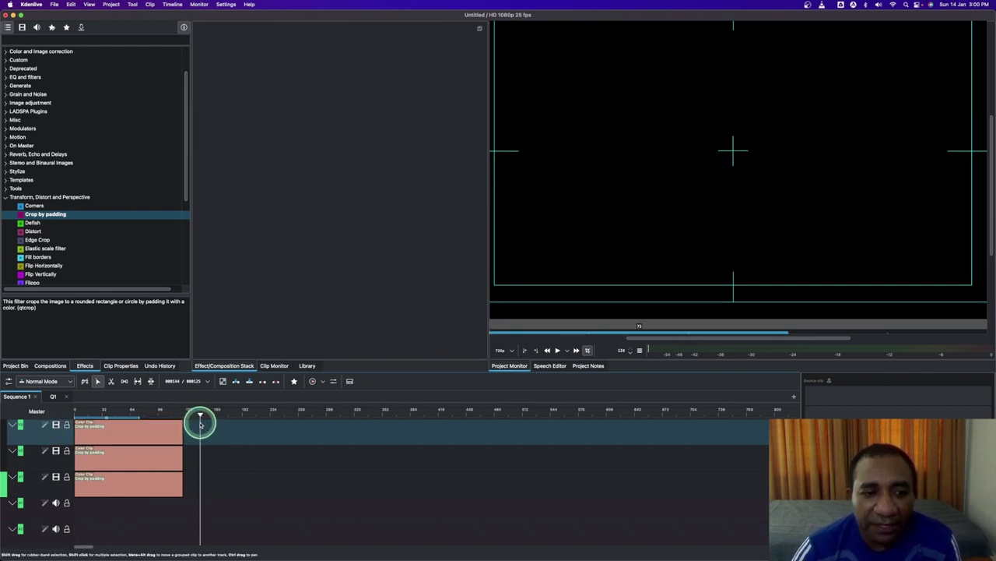
pyautogui.click(121, 411)
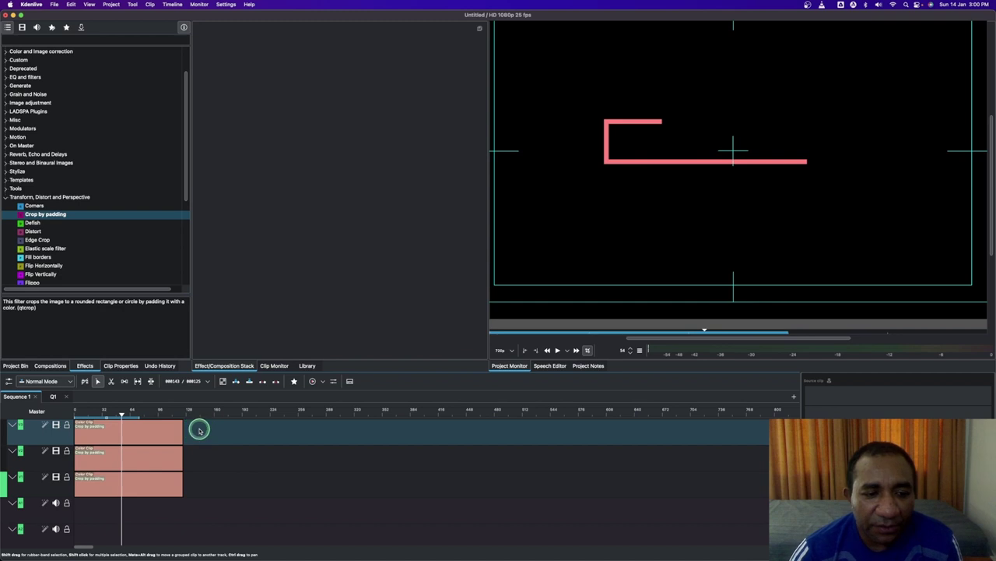
pyautogui.moveTo(196, 466); pyautogui.dragTo(117, 498)
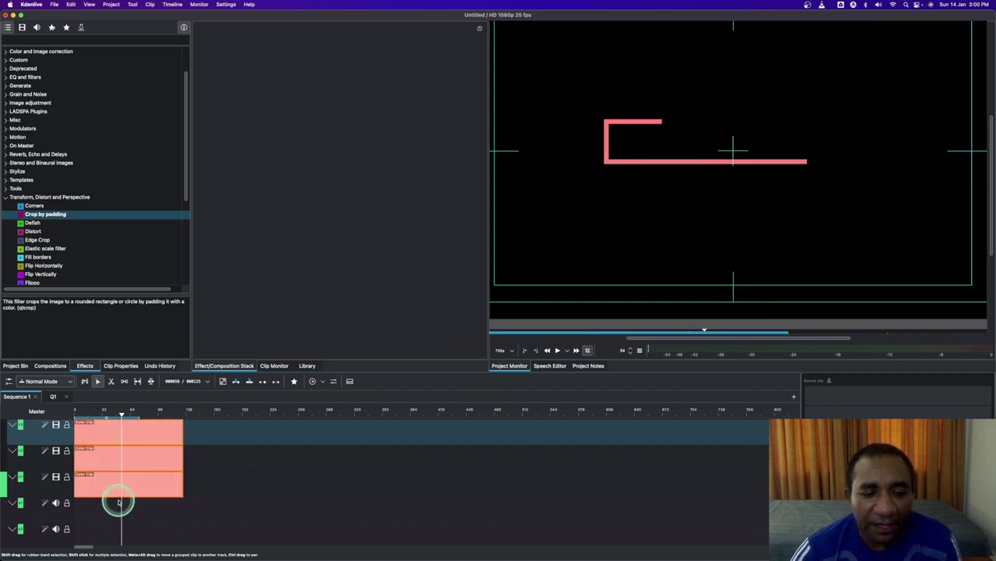
pyautogui.rightClick(144, 433)
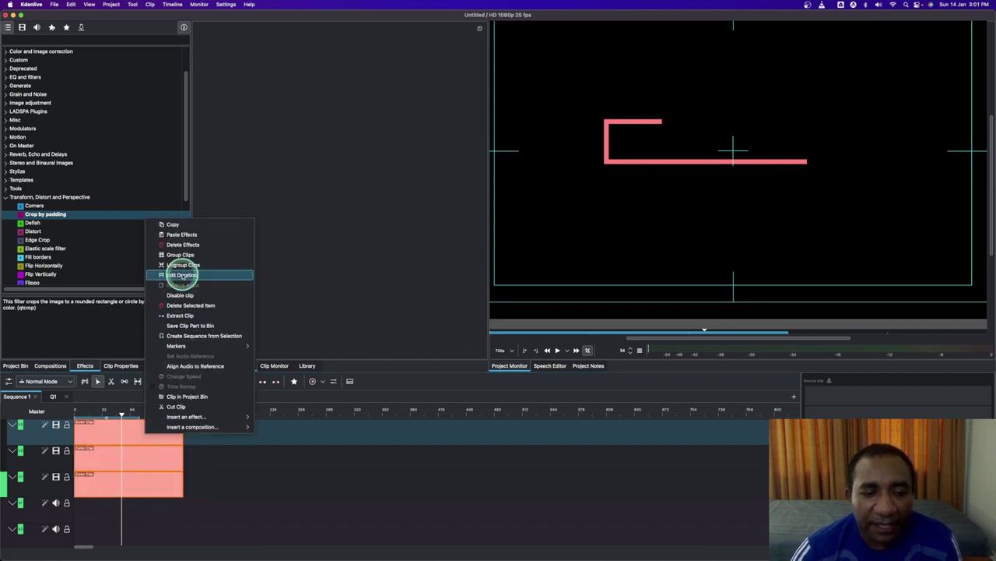
pyautogui.click(201, 339)
pyautogui.click(511, 312)
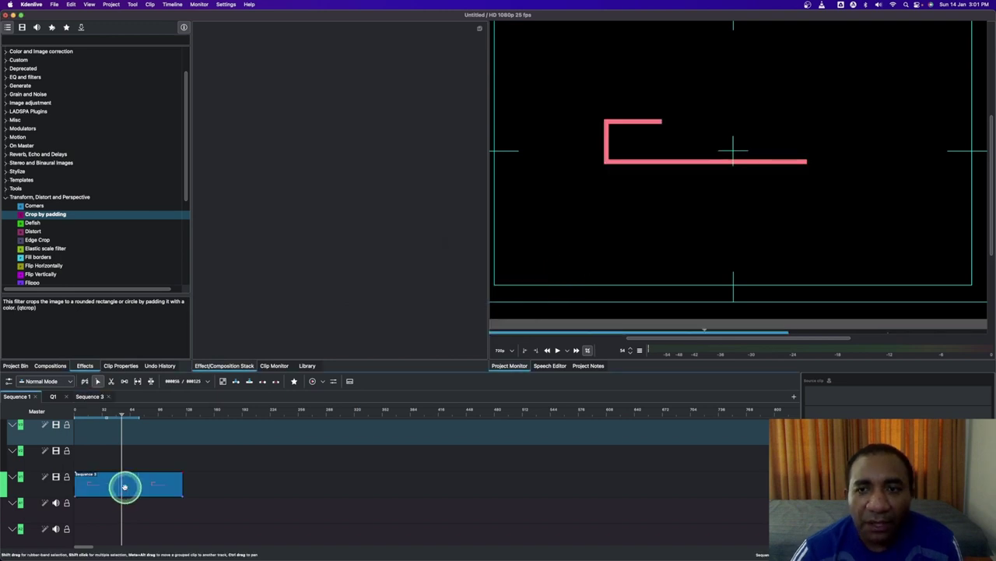
# Step: Examine the contents of the new nested sequence and the Q1 sequence, and return to Sequence 1
pyautogui.doubleClick(142, 485)
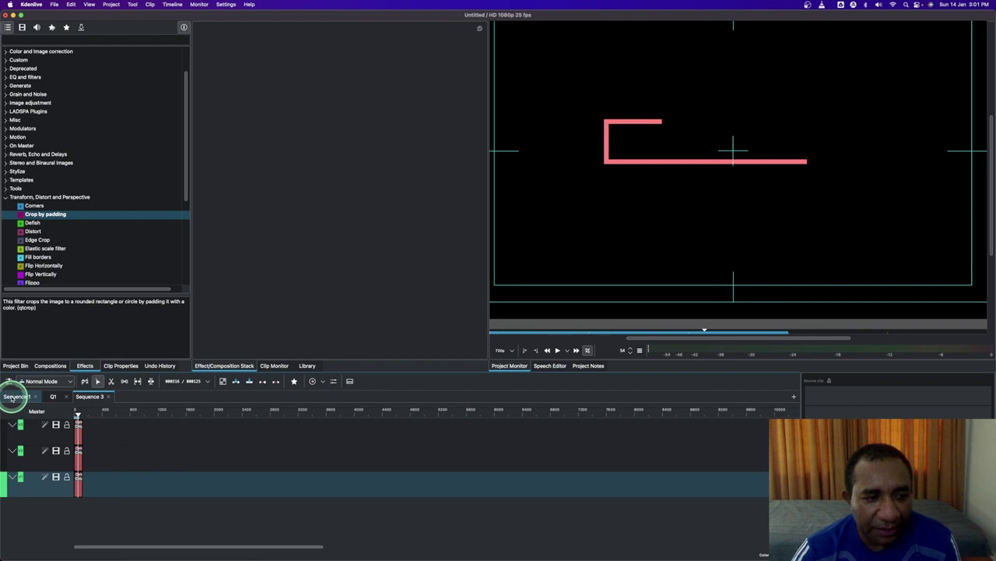
pyautogui.click(14, 396)
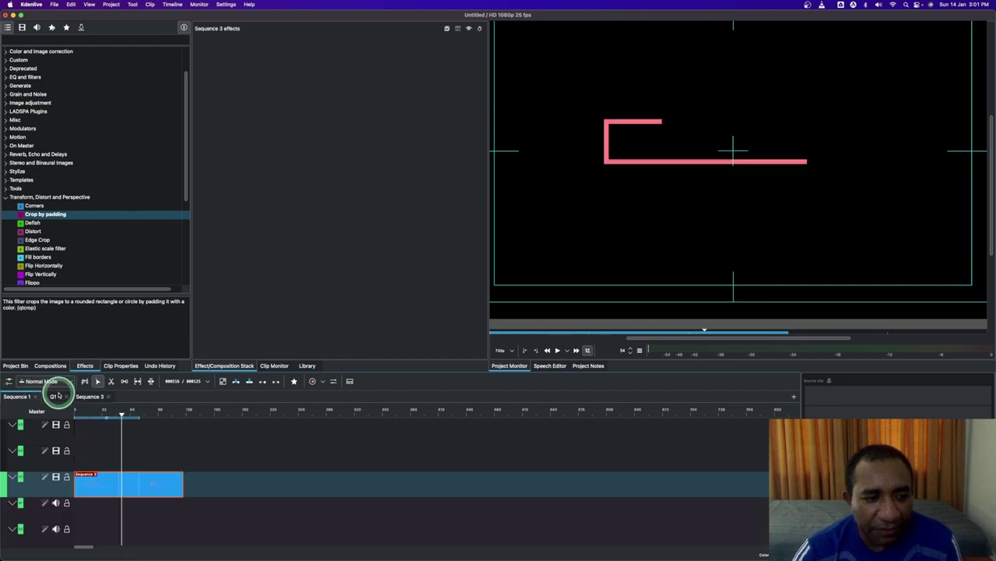
pyautogui.click(55, 397)
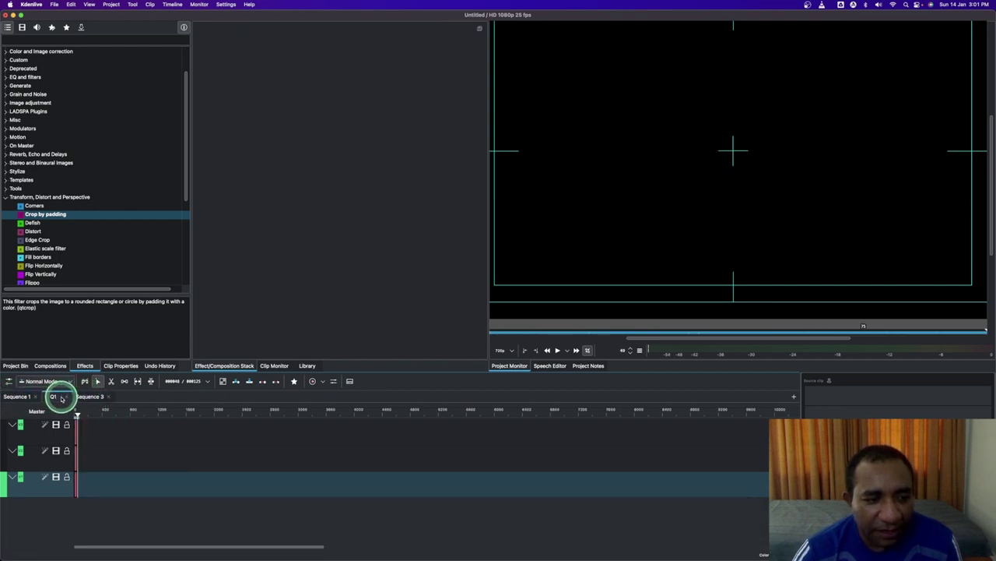
pyautogui.click(91, 398)
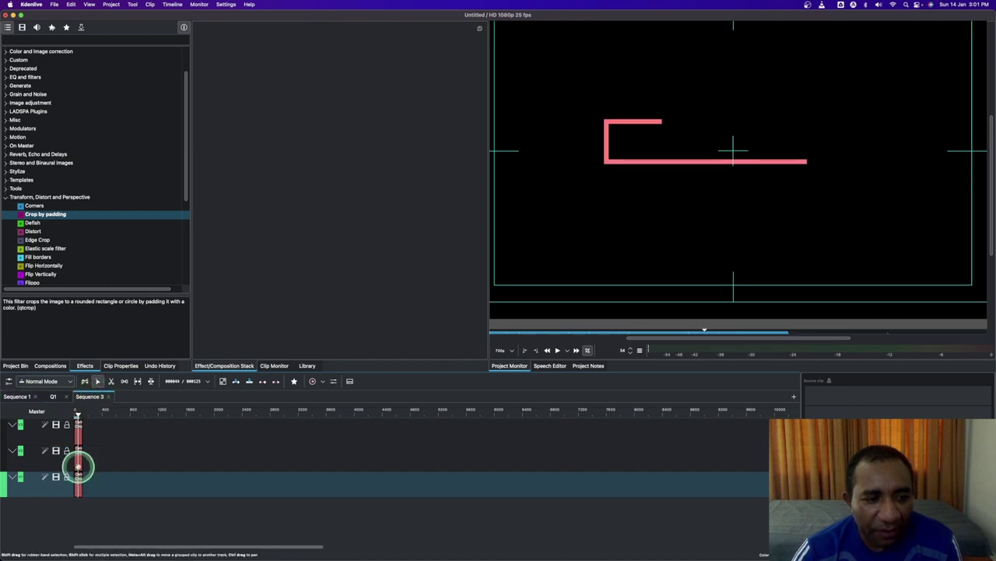
pyautogui.click(11, 395)
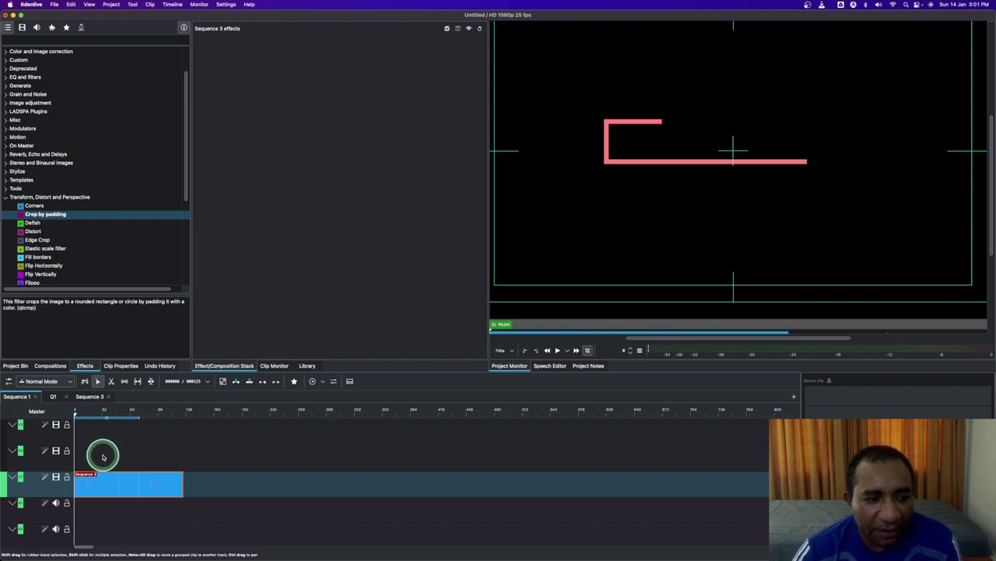
# Step: Start a new title clip in the project bin with the text SAMPLE TEXT
pyautogui.click(18, 365)
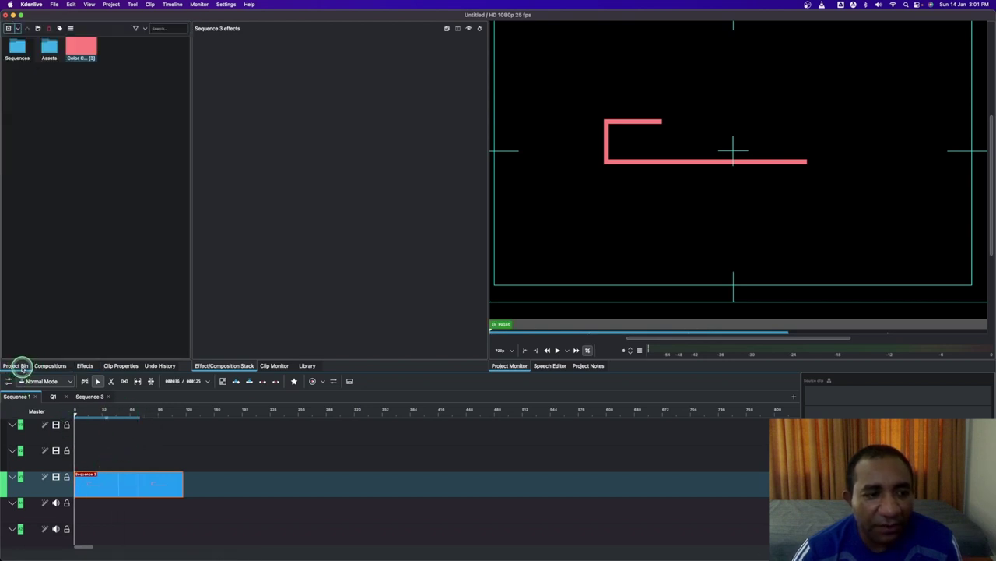
pyautogui.rightClick(100, 143)
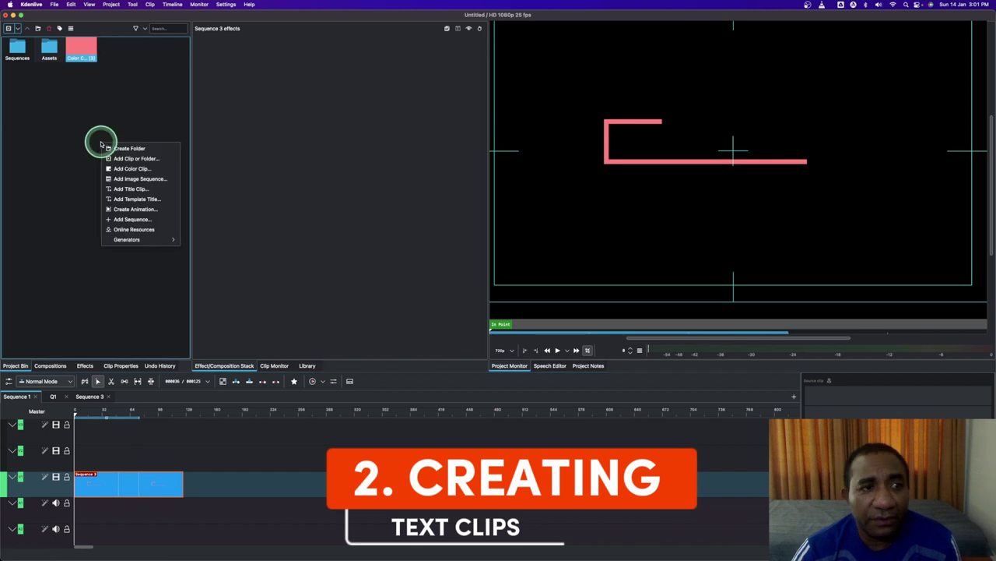
pyautogui.click(125, 189)
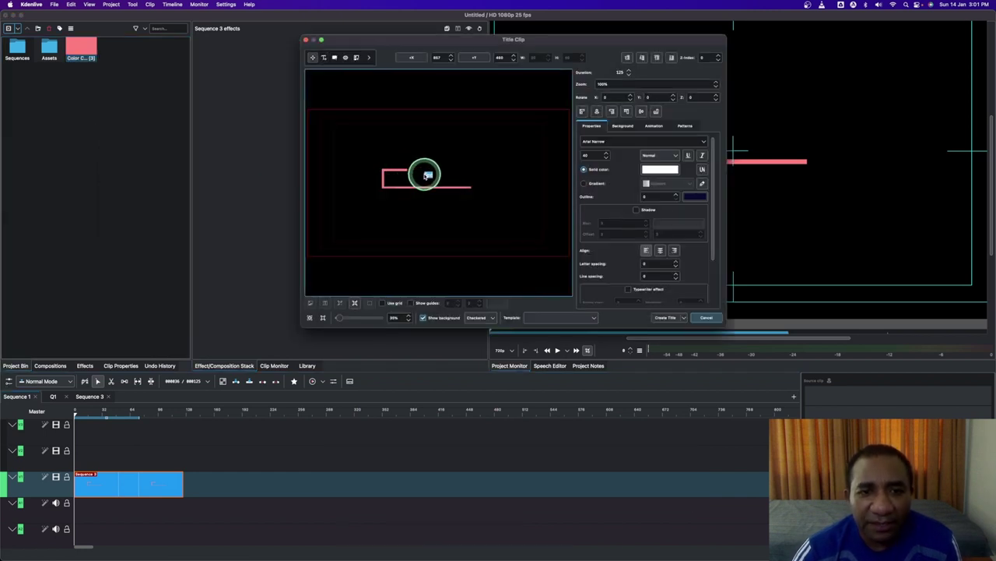
# Step: Format the SAMPLE TEXT title in Arial Black at font size 100
pyautogui.doubleClick(594, 155)
pyautogui.click(561, 157)
pyautogui.write('15')
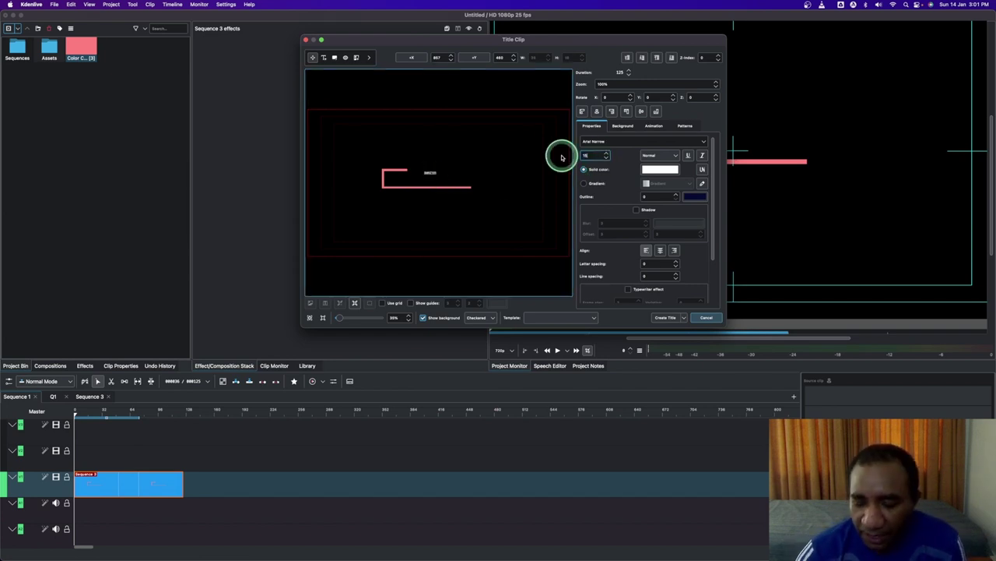
pyautogui.write('0')
pyautogui.press('Return')
pyautogui.click(595, 154)
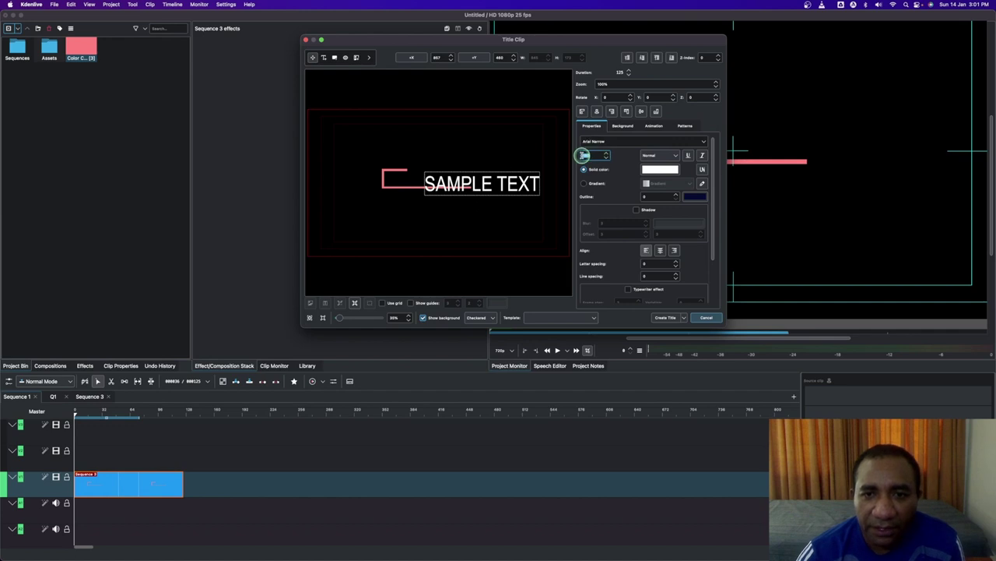
pyautogui.write('100')
pyautogui.click(701, 144)
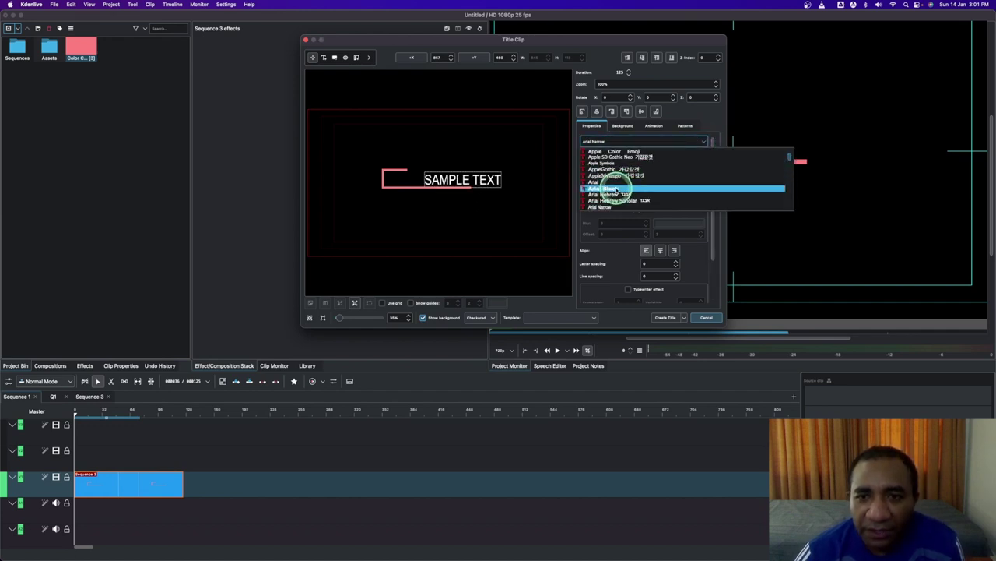
pyautogui.click(617, 189)
# Step: Move SAMPLE TEXT inside the pink line frame, at about X 571, Y 440
pyautogui.doubleClick(514, 185)
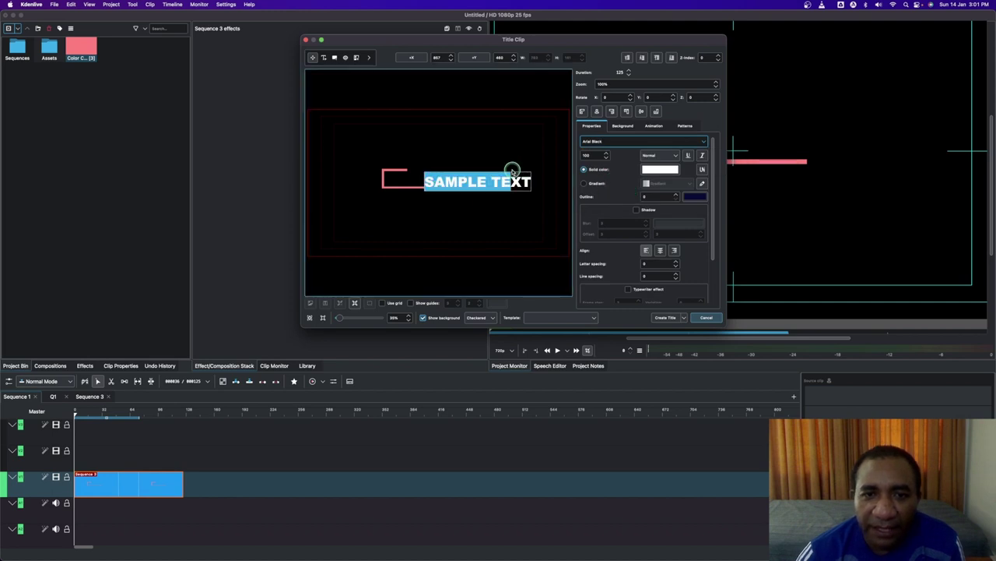
pyautogui.click(514, 192)
pyautogui.moveTo(514, 182); pyautogui.dragTo(476, 178)
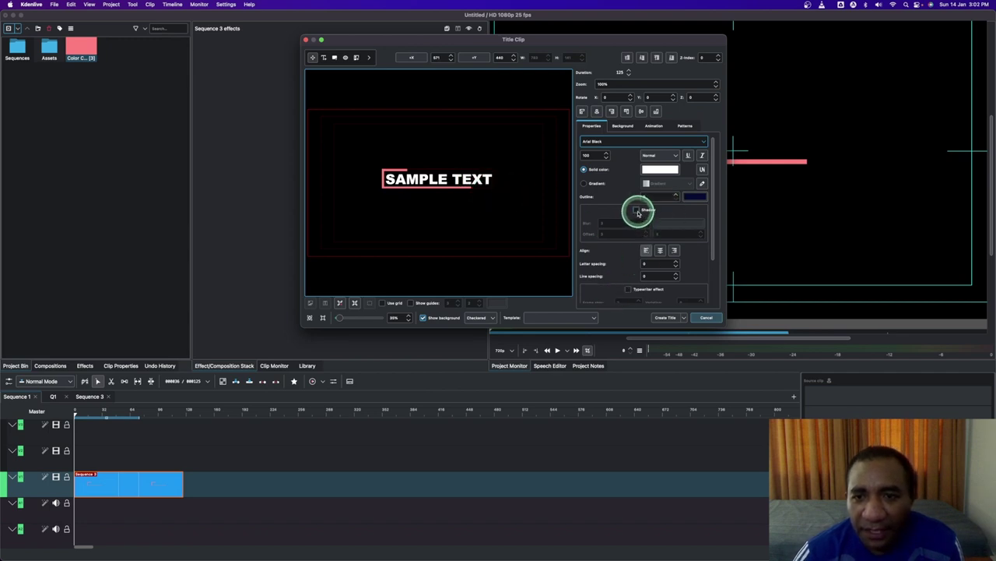
# Step: Add a shadow with a vertical offset of 10 to SAMPLE TEXT and create the title
pyautogui.click(637, 209)
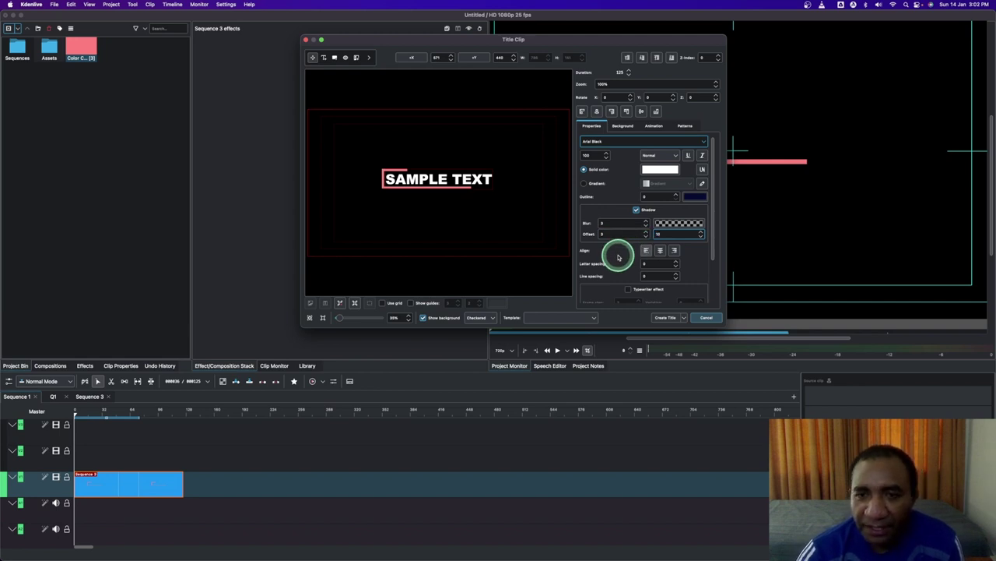
pyautogui.click(670, 233)
pyautogui.write('10')
pyautogui.click(665, 318)
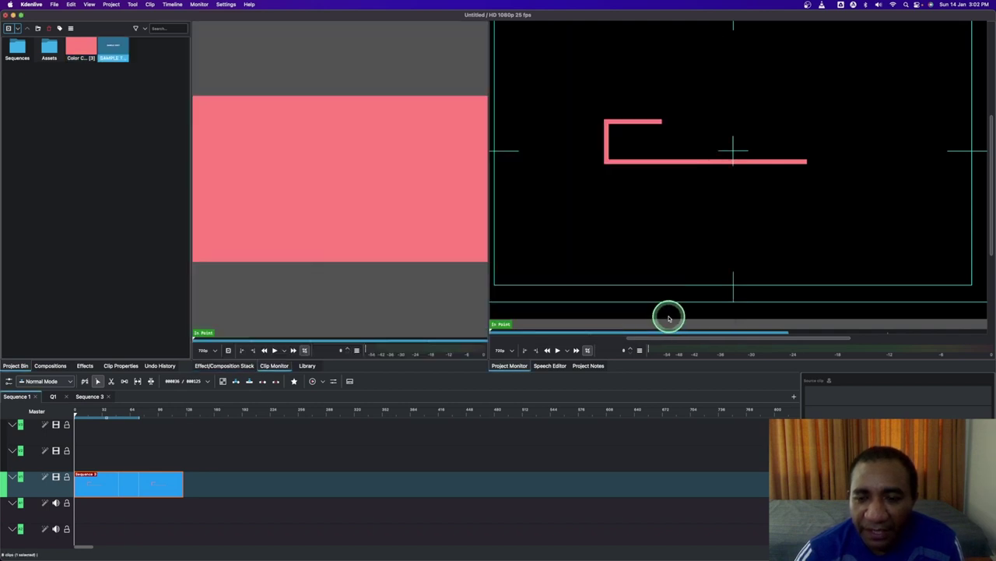
# Step: Start a second title clip in the project bin with the text CLEAN & SIMPLE
pyautogui.rightClick(108, 128)
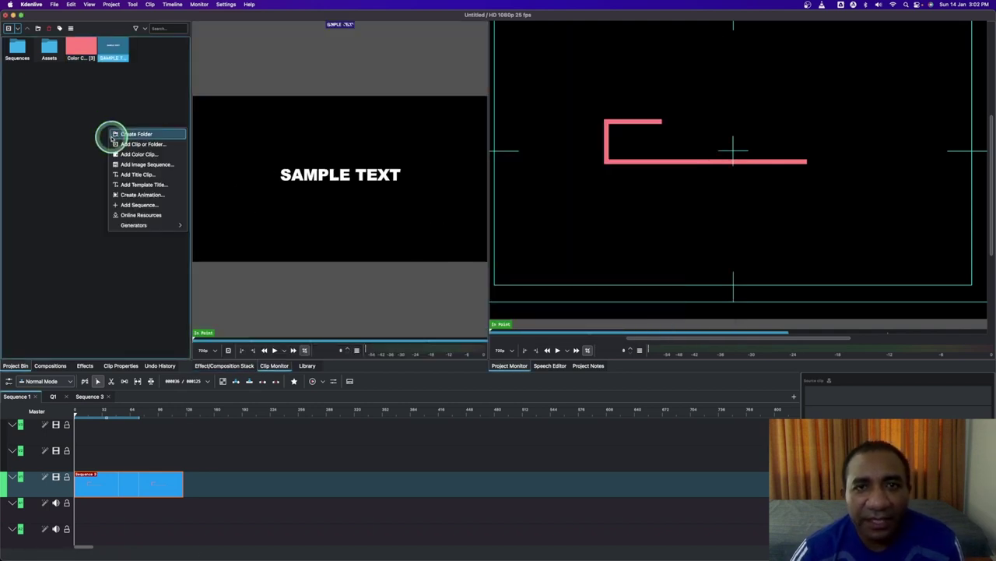
pyautogui.click(133, 175)
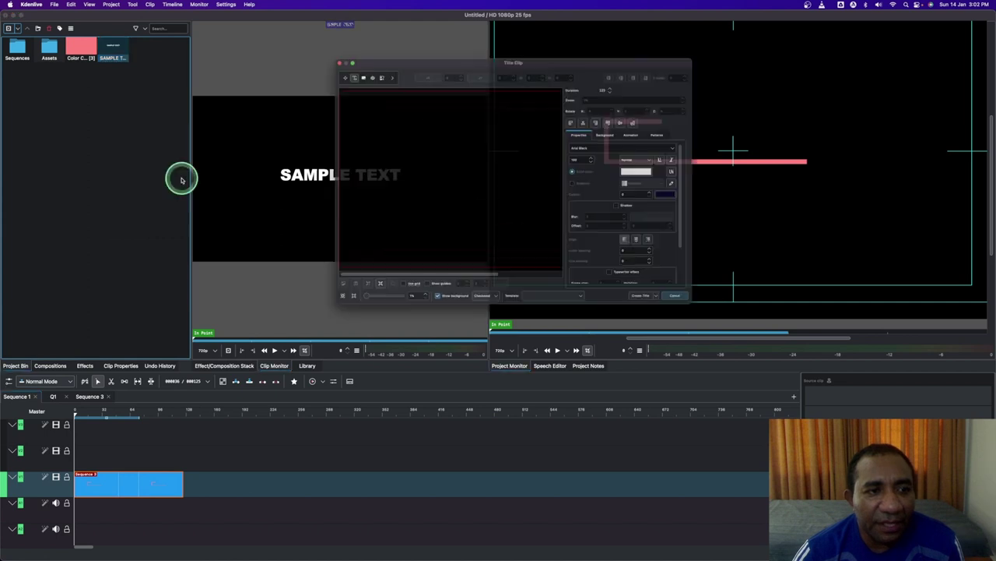
pyautogui.click(417, 176)
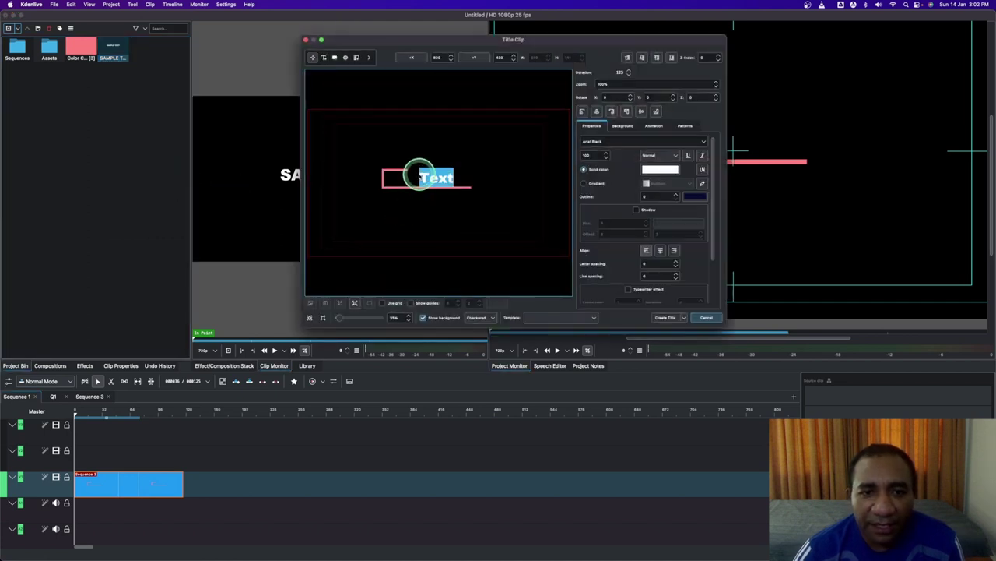
pyautogui.write('CLEAN & SIMPLE')
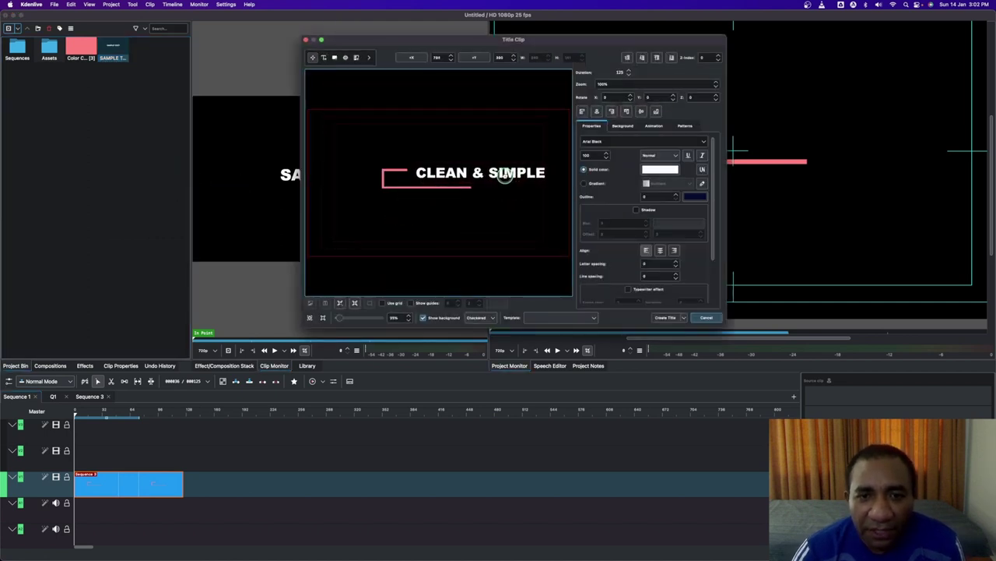
# Step: Format CLEAN & SIMPLE in Arial Narrow at size 50 and place it beside the frame's upper bar, at about X 754, Y 418
pyautogui.doubleClick(593, 154)
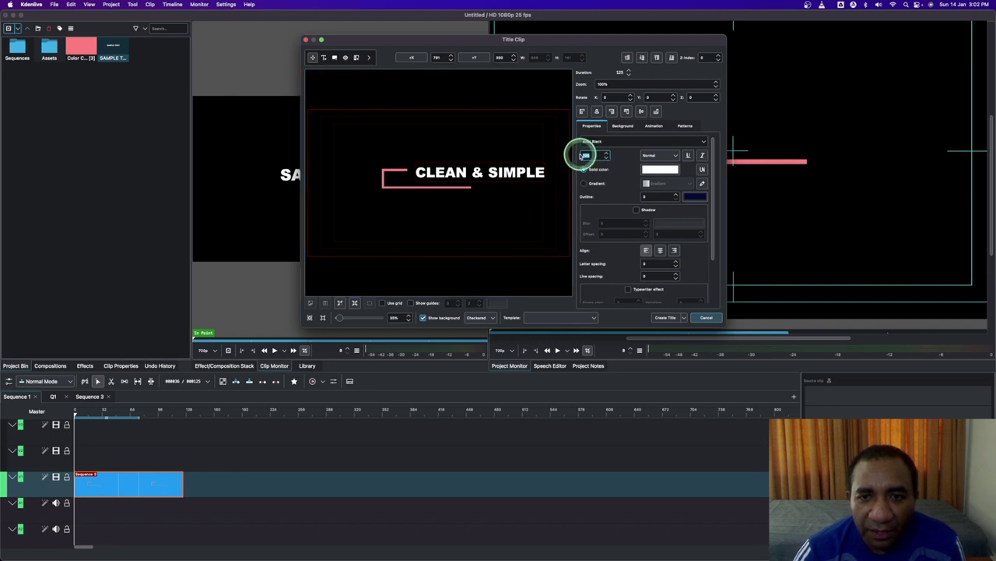
pyautogui.write('40')
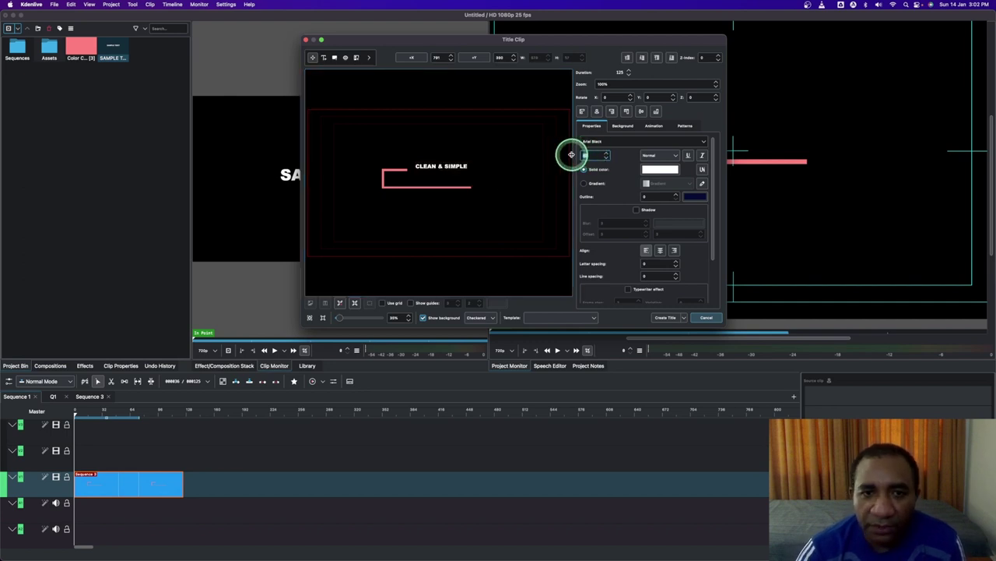
pyautogui.click(621, 141)
pyautogui.scroll(-3, 608, 176)
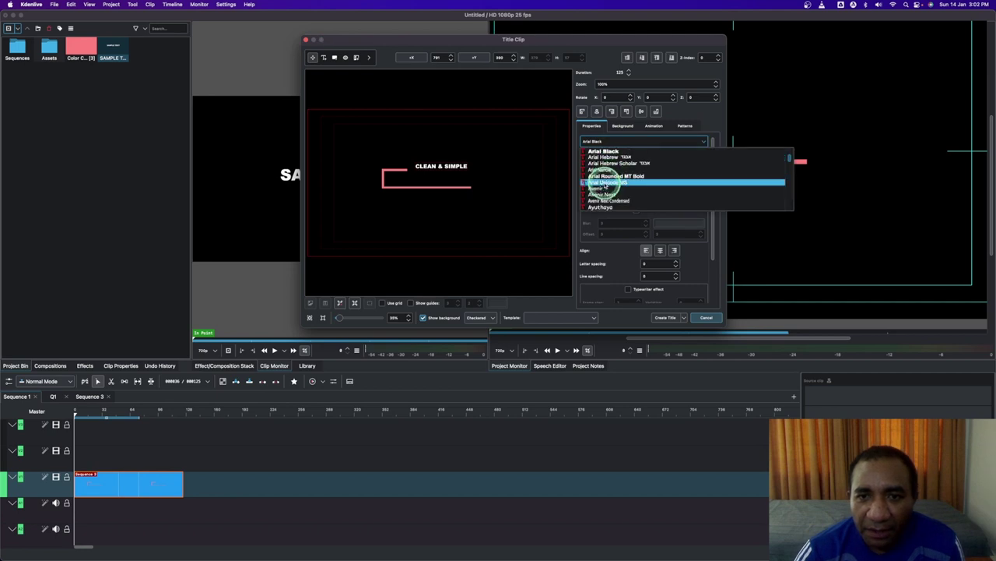
pyautogui.click(608, 169)
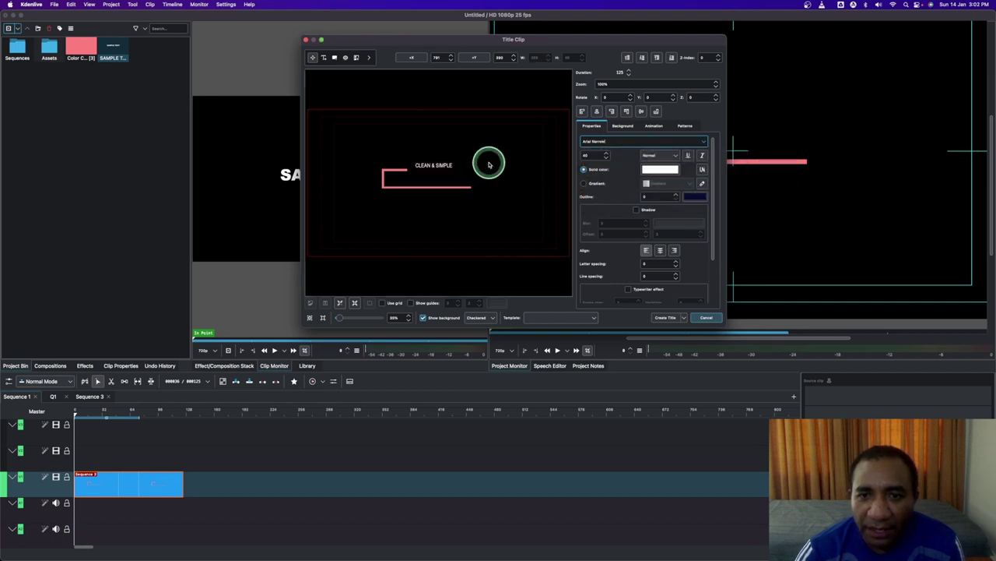
pyautogui.click(558, 162)
pyautogui.click(447, 165)
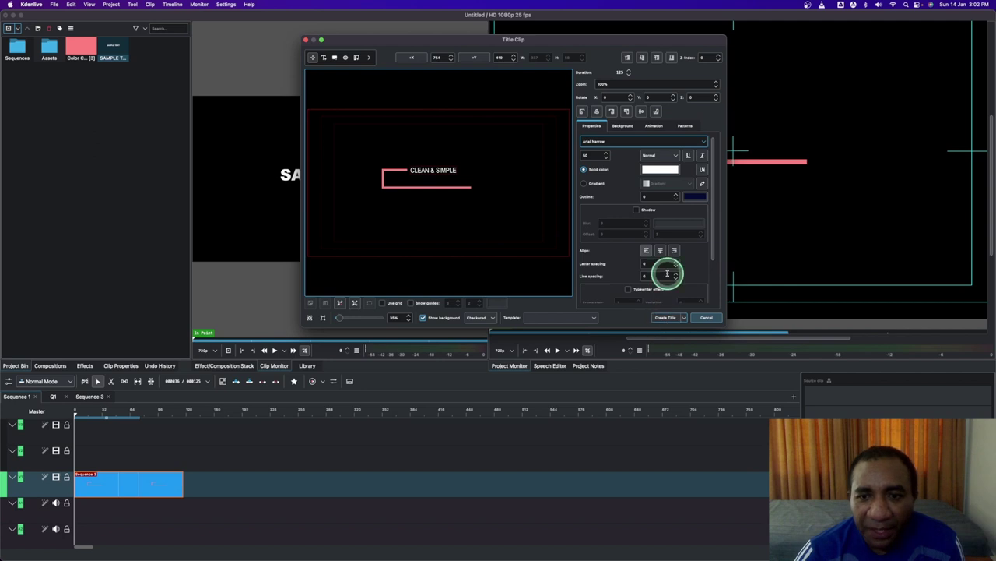
# Step: Add a shadow to the CLEAN & SIMPLE text and create the title
pyautogui.click(635, 208)
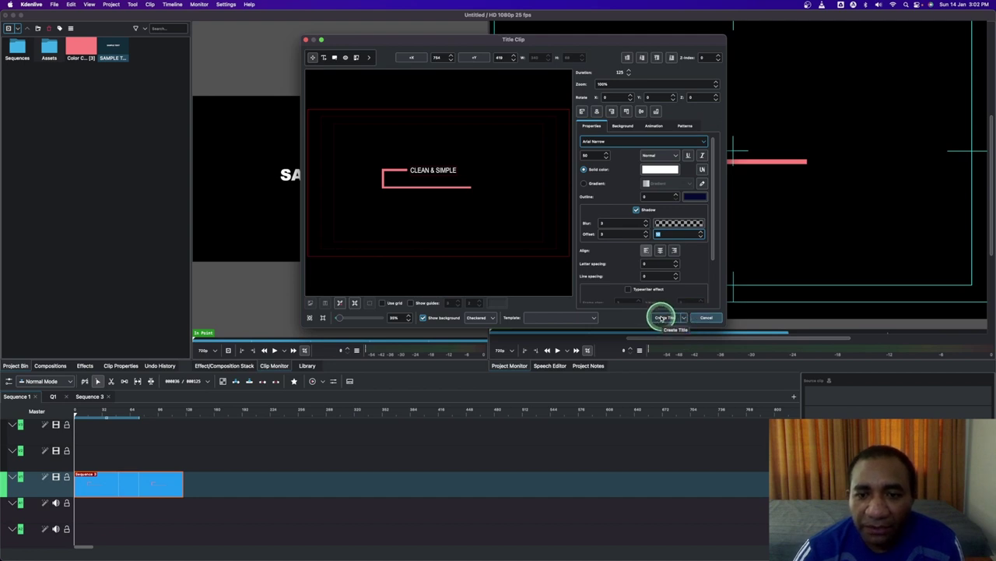
pyautogui.click(661, 316)
# Step: Place the SAMPLE TEXT title on the track above the nested sequence and CLEAN & SIMPLE on the track above that, both at the timeline start
pyautogui.click(113, 55)
pyautogui.moveTo(113, 57); pyautogui.dragTo(107, 464)
pyautogui.click(172, 457)
pyautogui.moveTo(139, 49); pyautogui.dragTo(102, 443)
pyautogui.moveTo(164, 431); pyautogui.dragTo(88, 439)
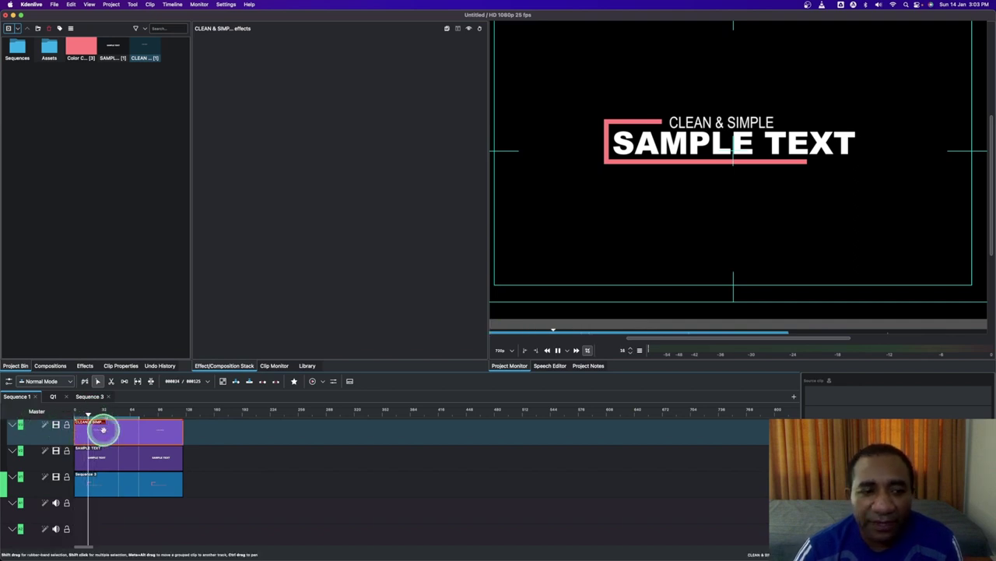
pyautogui.press('space')
# Step: Add a 20-frame fade-in to the Sequence 3 clip and play the timeline from the start
pyautogui.click(109, 476)
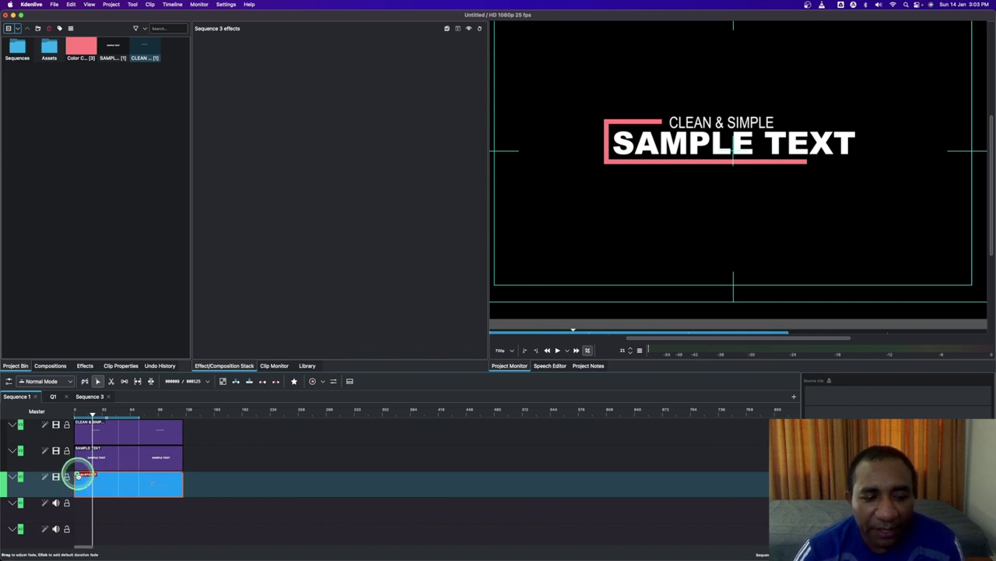
pyautogui.moveTo(80, 474); pyautogui.dragTo(92, 474)
pyautogui.moveTo(90, 415); pyautogui.dragTo(57, 423)
pyautogui.press('space')
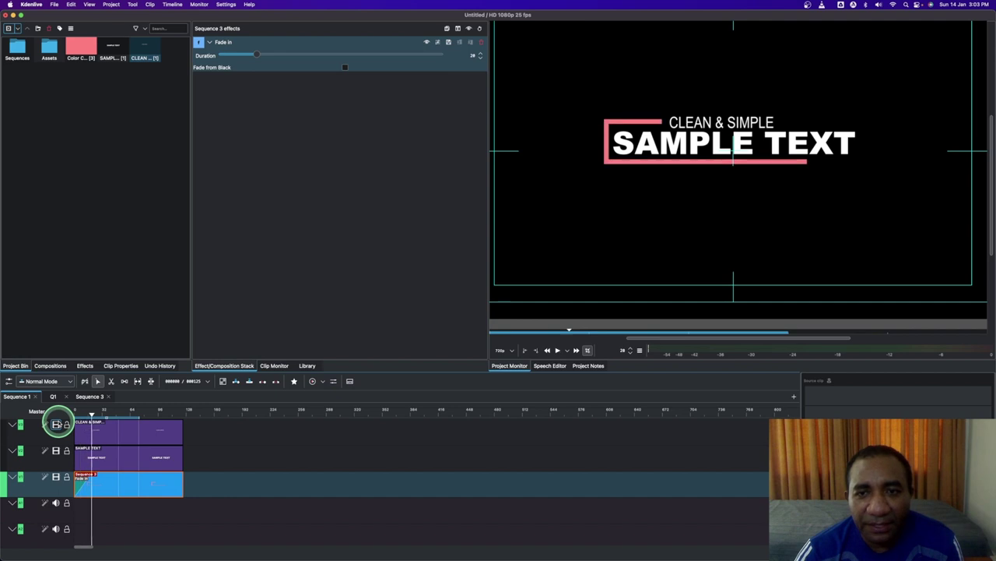
# Step: Move the playhead to frame 25 and add a Transform effect to both the SAMPLE TEXT and CLEAN & SIMPLE clips
pyautogui.moveTo(91, 417)
pyautogui.mouseDown()
pyautogui.moveTo(104, 451)
pyautogui.moveTo(116, 434)
pyautogui.moveTo(110, 462)
pyautogui.mouseUp()
pyautogui.click(111, 459)
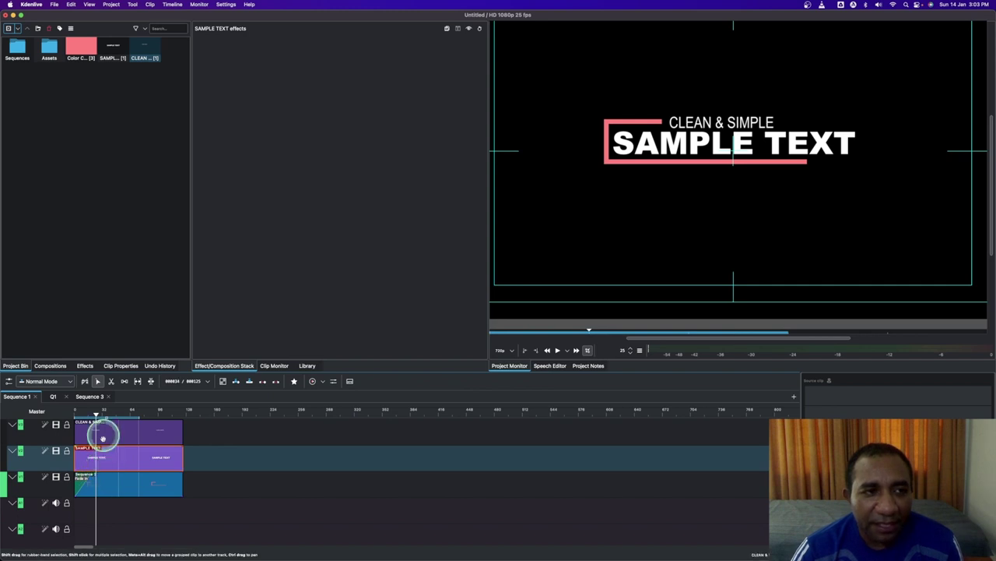
pyautogui.click(293, 382)
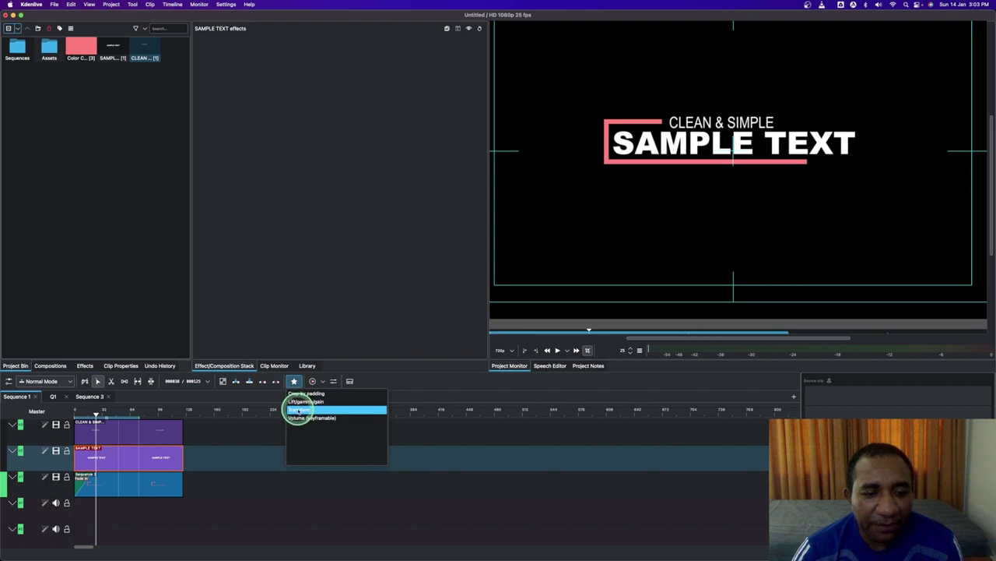
pyautogui.moveTo(300, 411); pyautogui.dragTo(152, 455)
pyautogui.moveTo(303, 408); pyautogui.dragTo(156, 429)
# Step: Animate the SAMPLE TEXT clip's Transform with X at 2000 at the clip start and X at 0 in a keyframe at frame 25
pyautogui.click(118, 462)
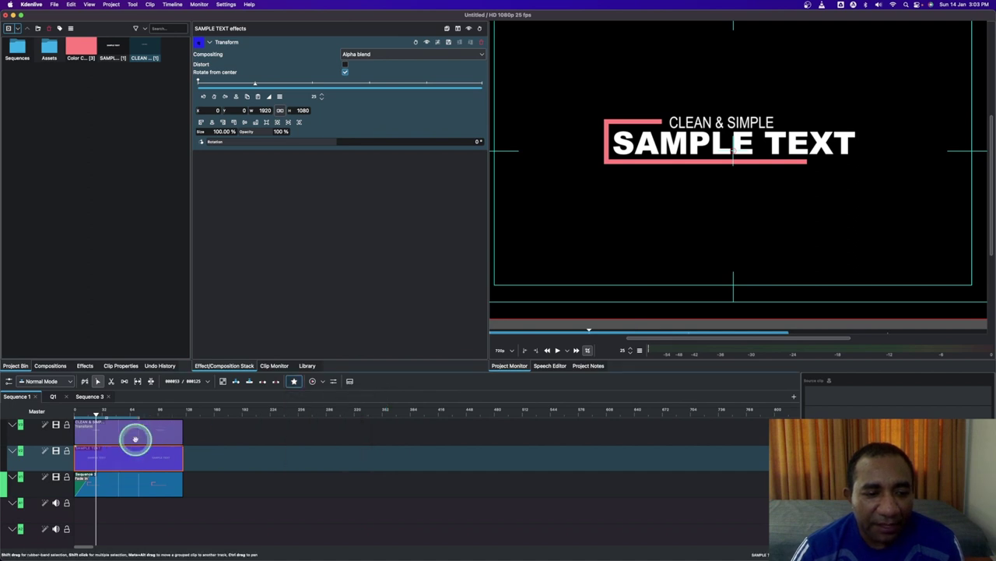
pyautogui.click(215, 109)
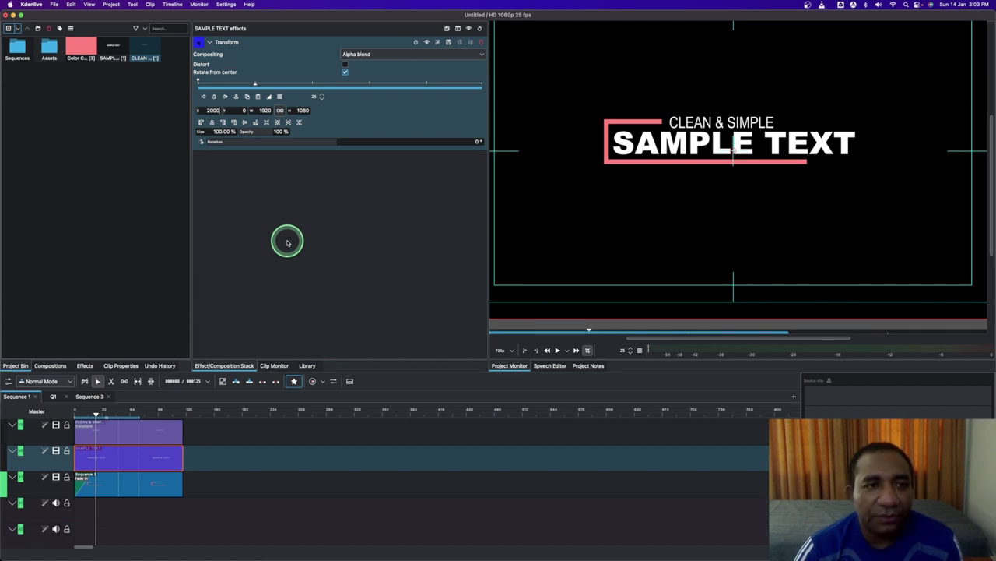
pyautogui.write('2000')
pyautogui.press('Return')
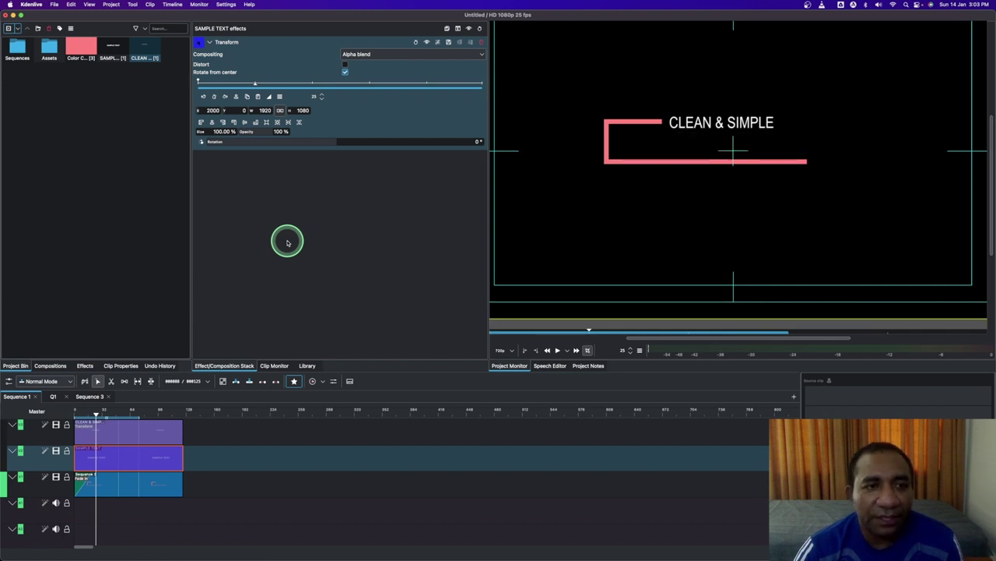
pyautogui.click(228, 111)
pyautogui.write('0')
pyautogui.press('Return')
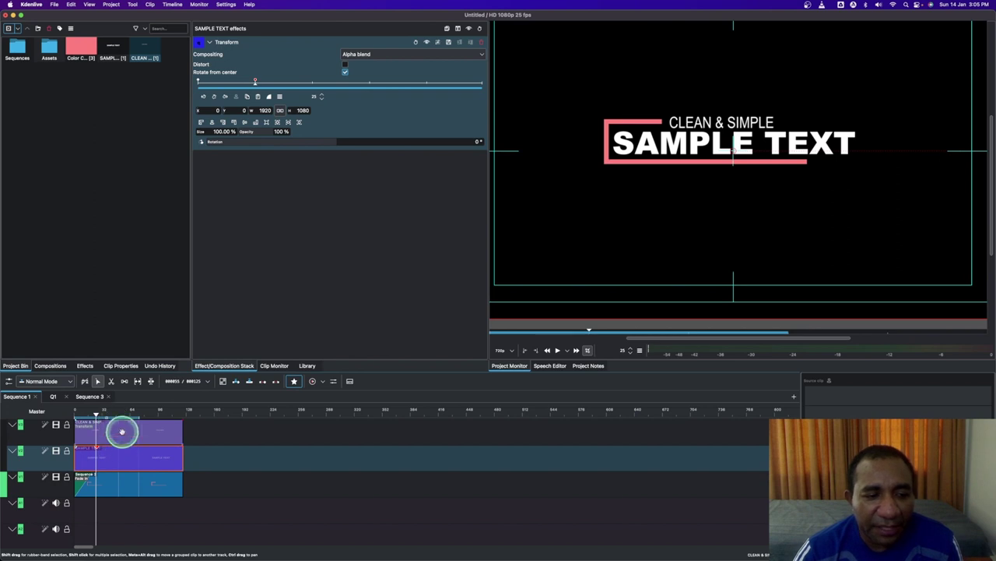
# Step: Set CLEAN & SIMPLE's X to 2000 from the start, hold it with a keyframe at frame 30, and change that keyframe's interpolation type
pyautogui.click(123, 428)
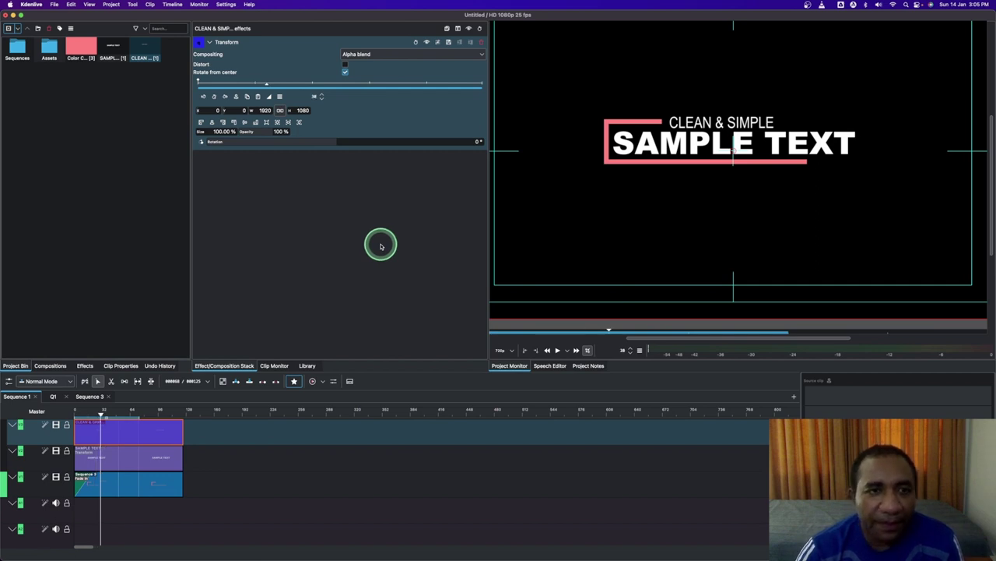
pyautogui.click(300, 108)
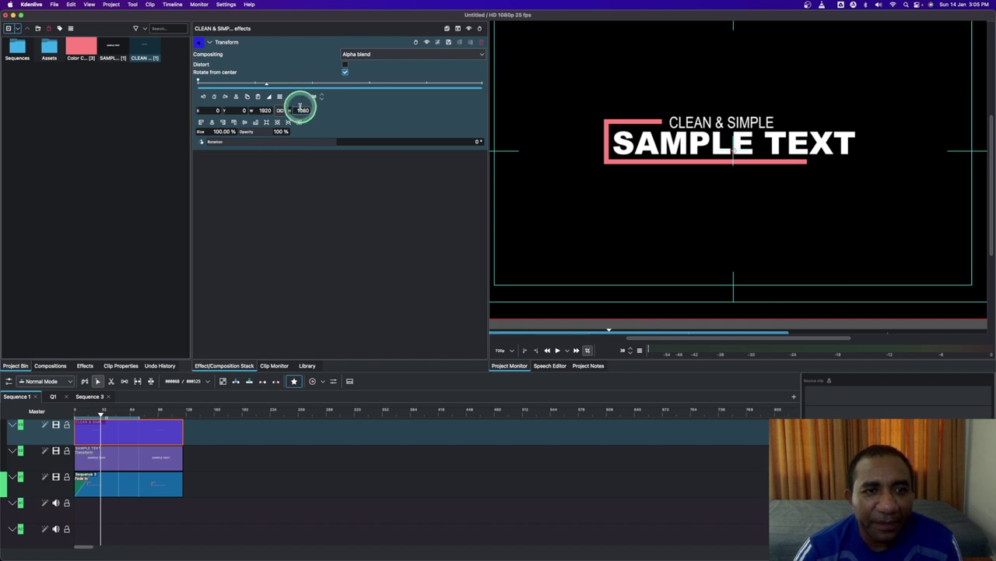
pyautogui.click(212, 110)
pyautogui.write('2000')
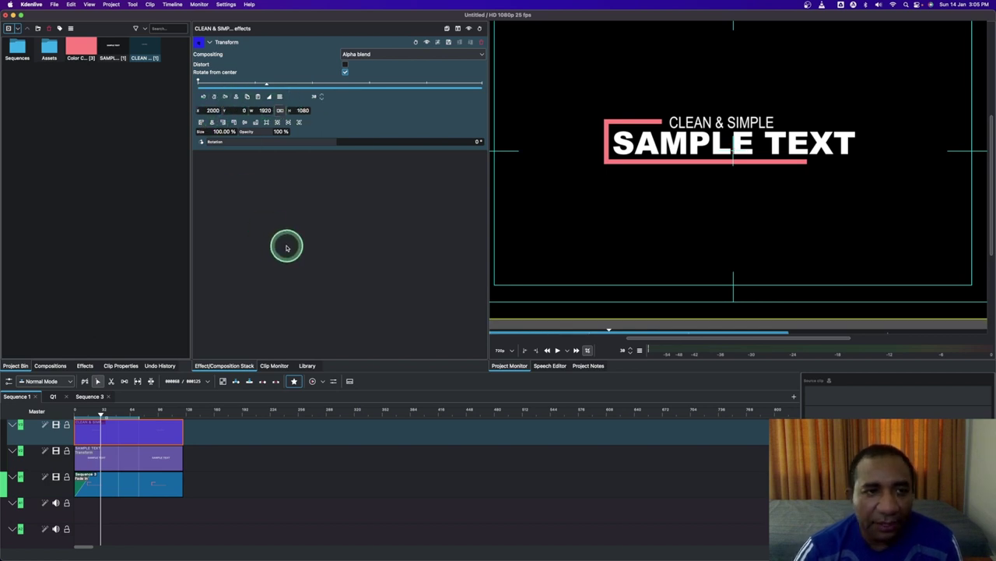
pyautogui.press('Return')
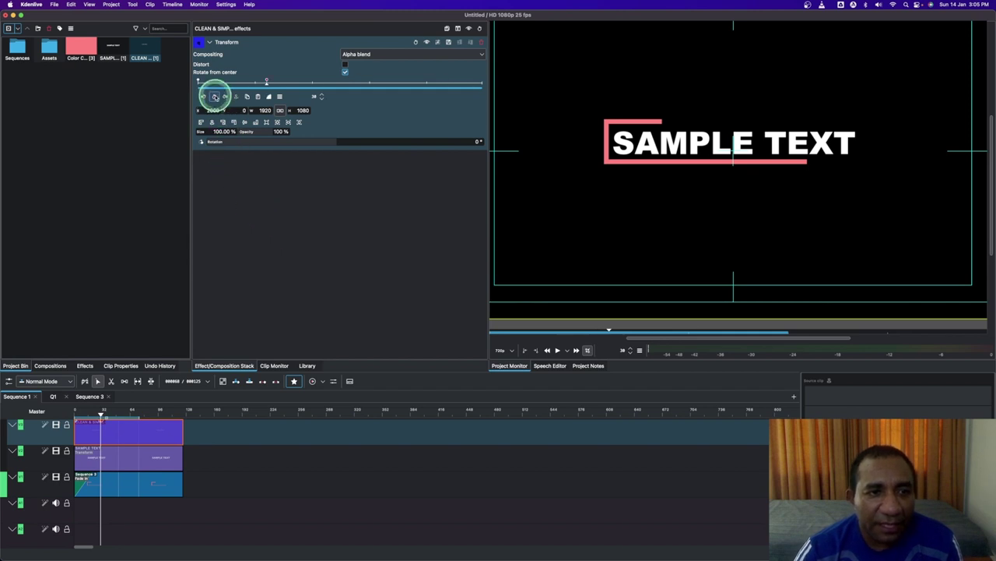
pyautogui.click(269, 96)
pyautogui.click(289, 110)
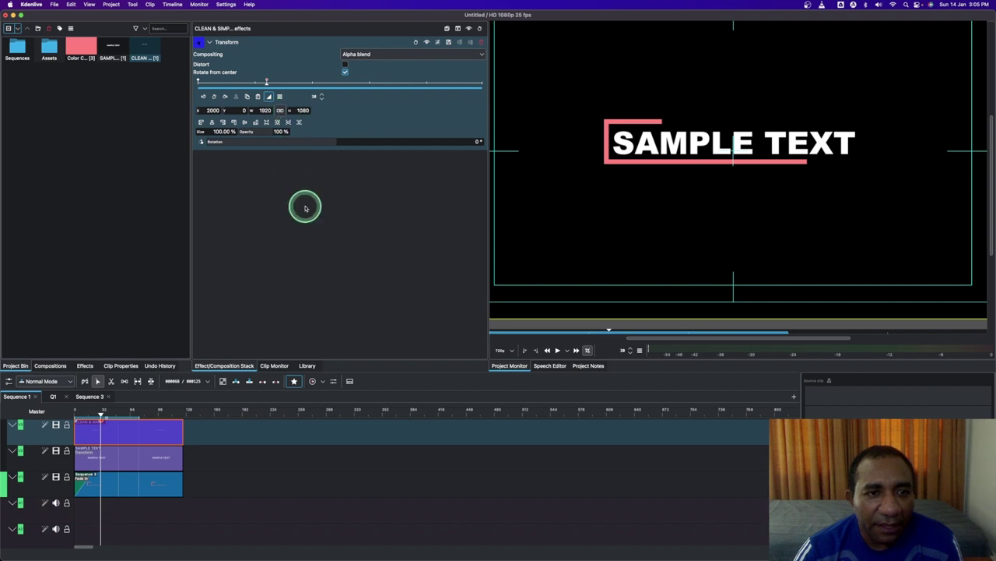
# Step: Keyframe CLEAN & SIMPLE's X at 0 on frame 40 with a changed interpolation type, and play the timeline from the start
pyautogui.click(313, 97)
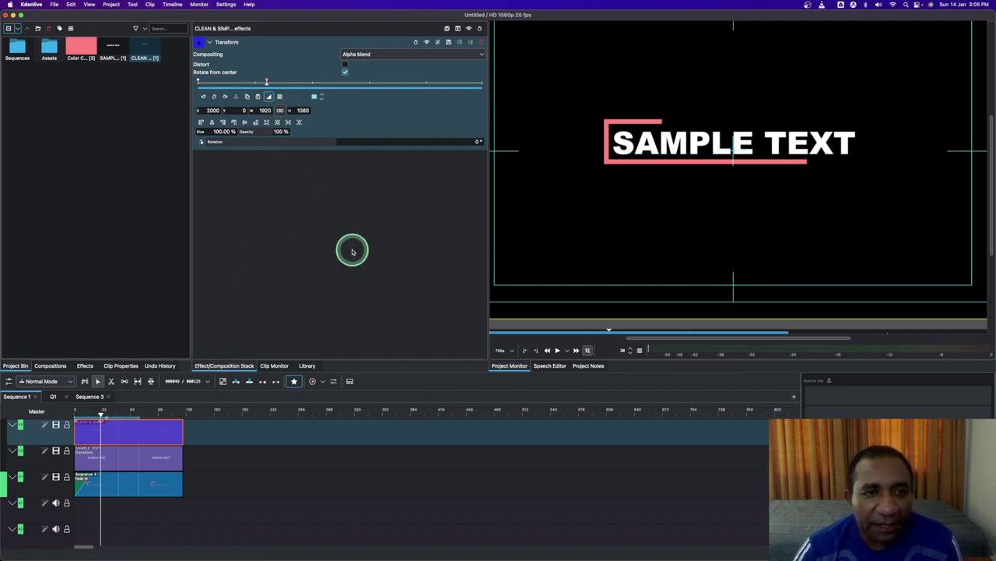
pyautogui.press('Return')
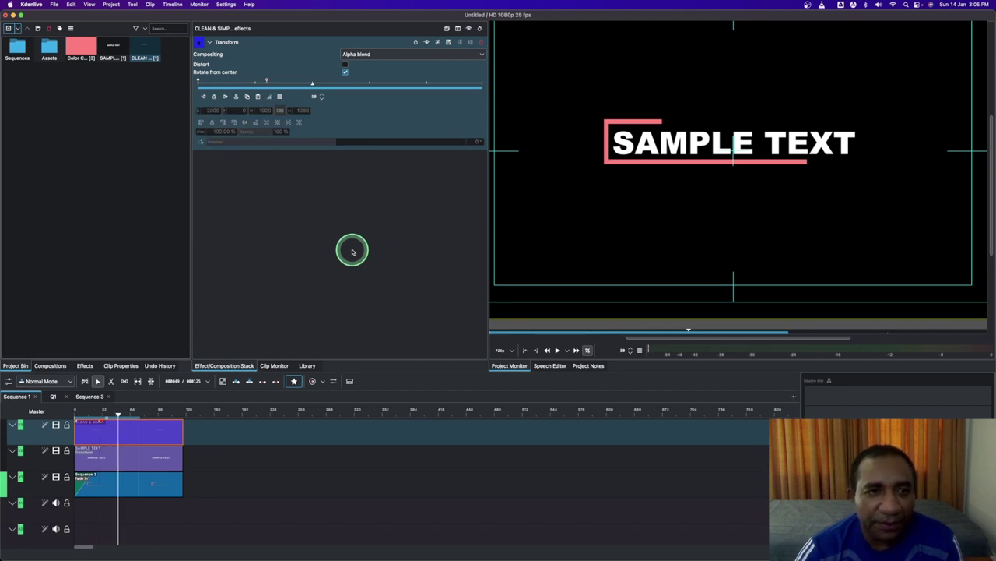
pyautogui.click(311, 95)
pyautogui.write('40')
pyautogui.press('Return')
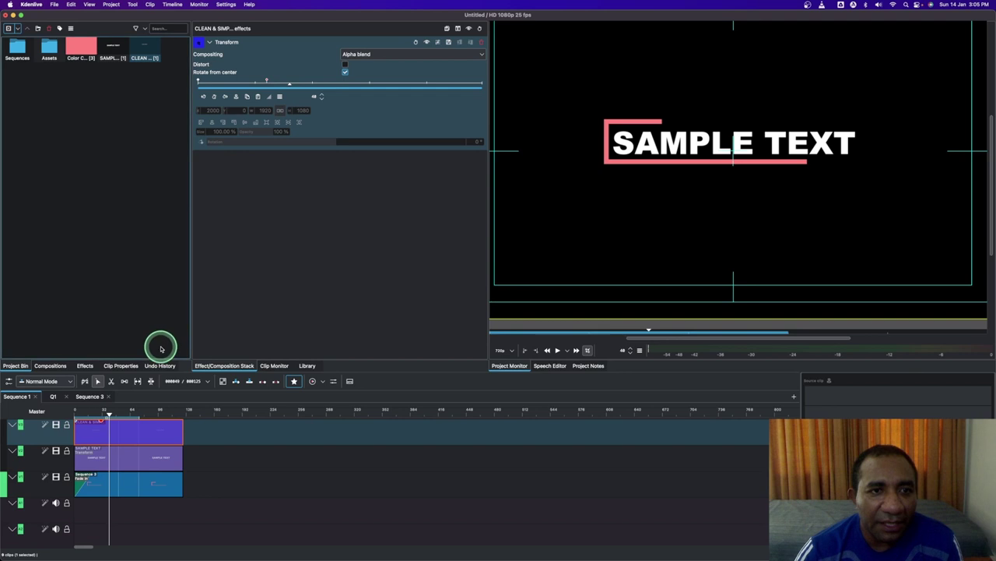
pyautogui.click(214, 96)
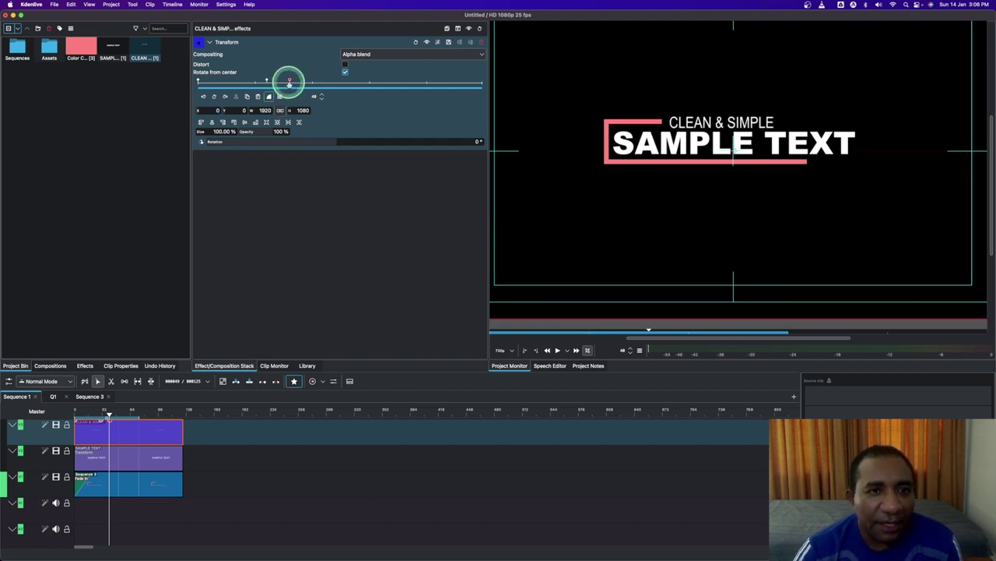
pyautogui.click(270, 97)
pyautogui.click(297, 112)
pyautogui.moveTo(108, 418); pyautogui.dragTo(73, 420)
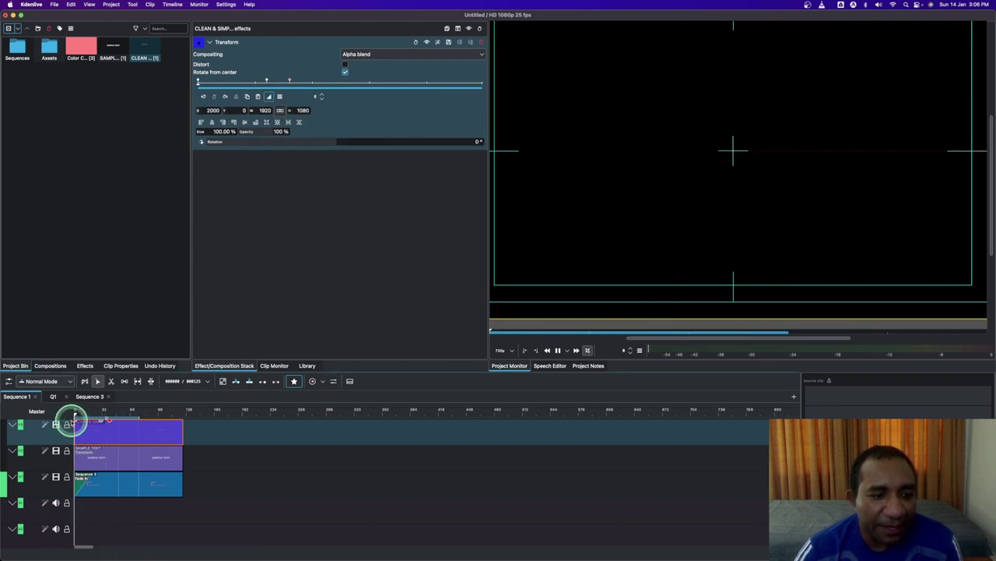